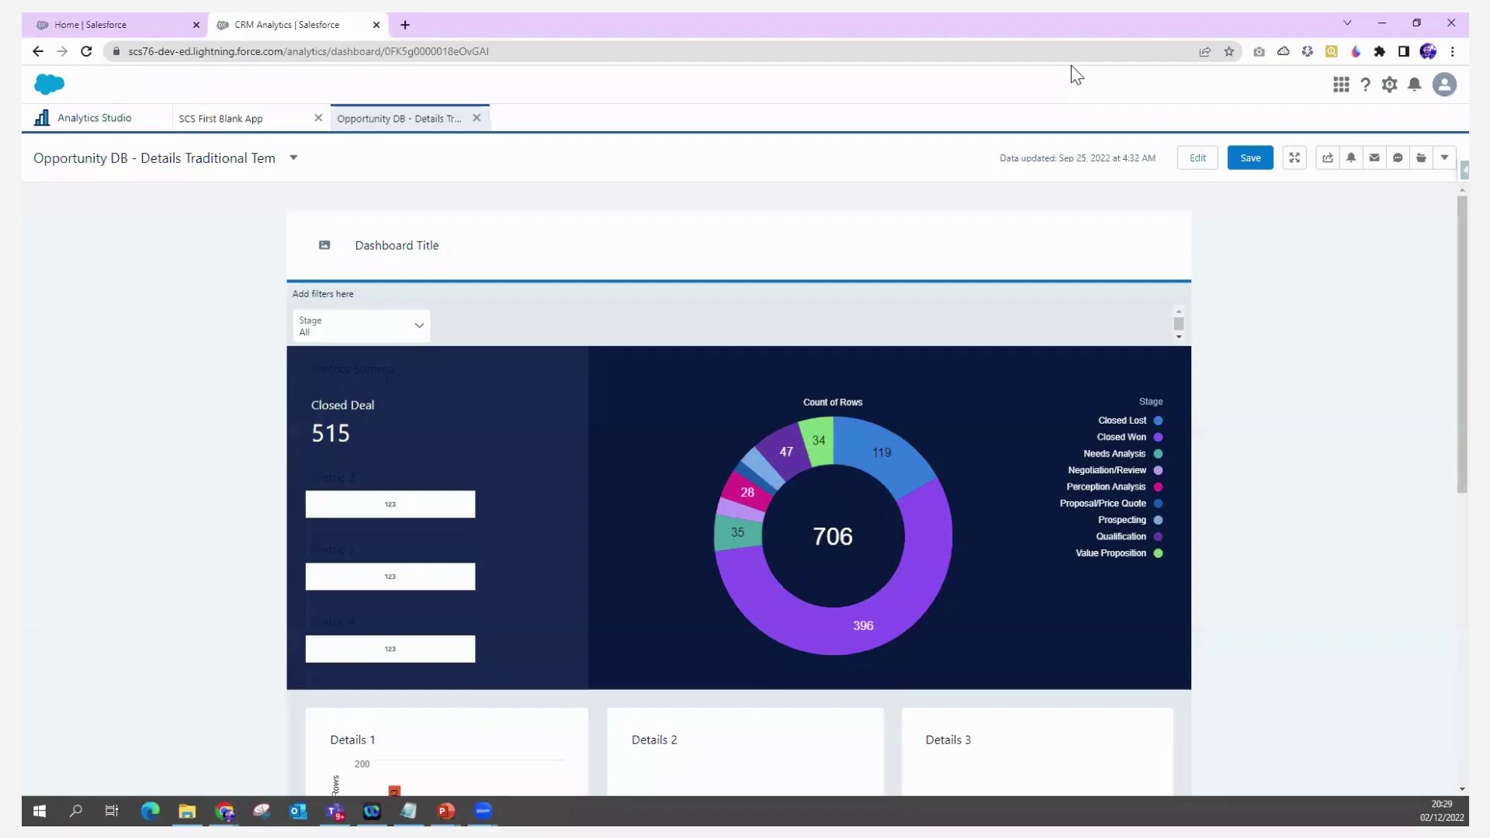
# Go back to the Analytics Studio home page and open the Create menu's asset choices
pyautogui.click(120, 119)
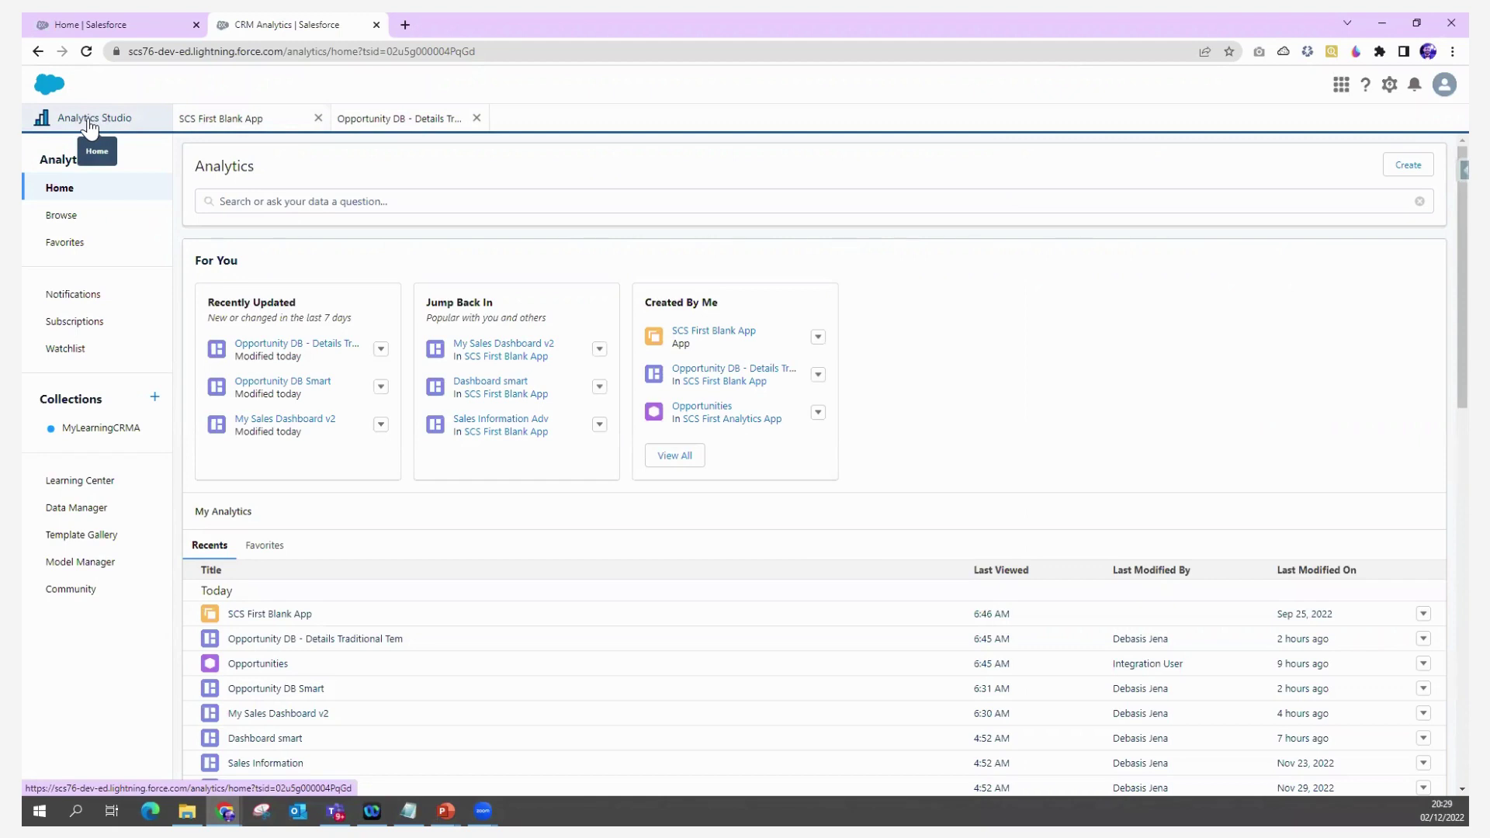
pyautogui.click(1408, 165)
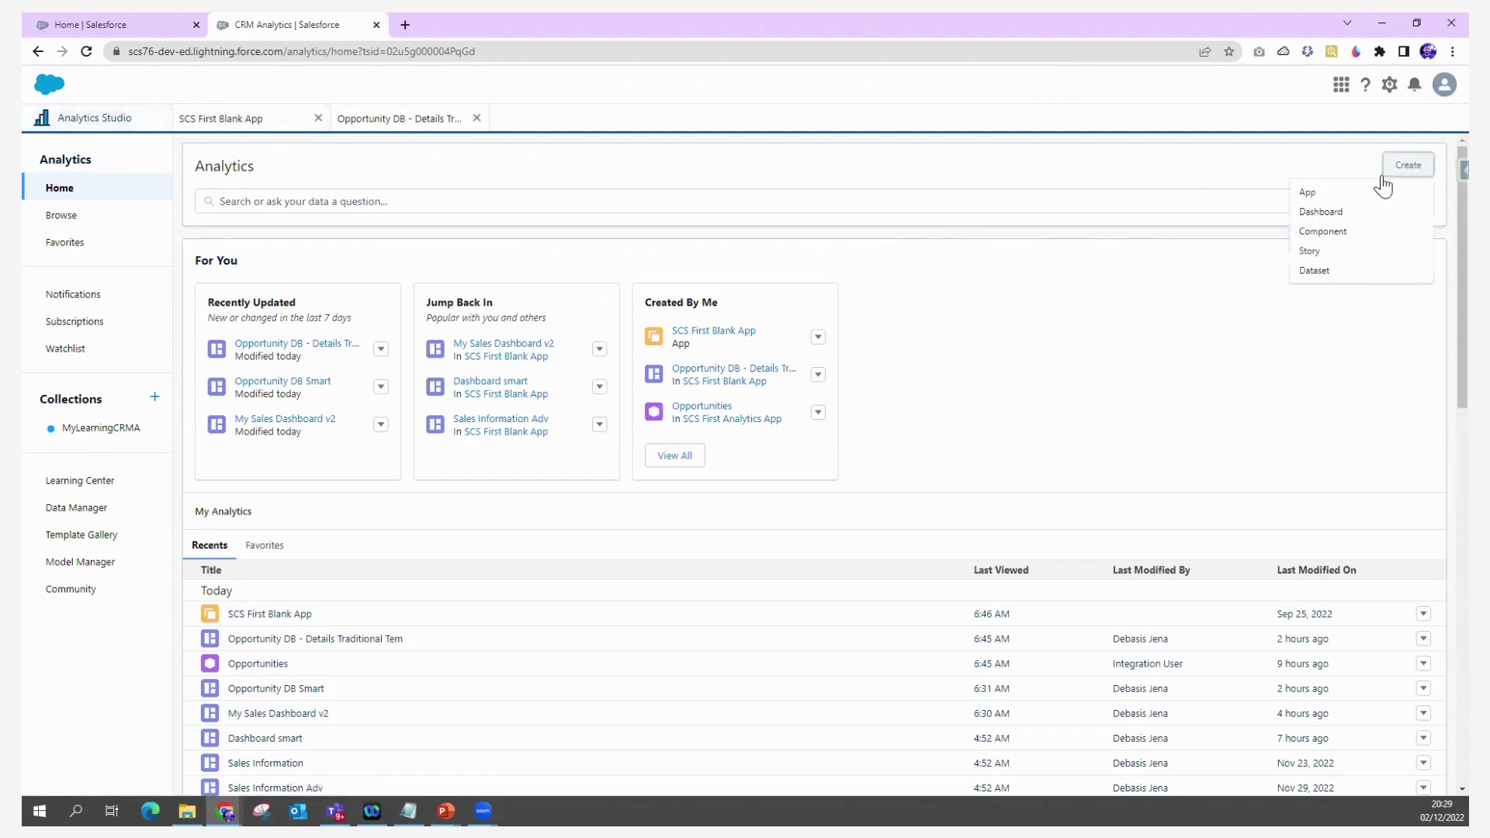
# Start a new App from the Create menu and skim the first template cards
pyautogui.click(1317, 195)
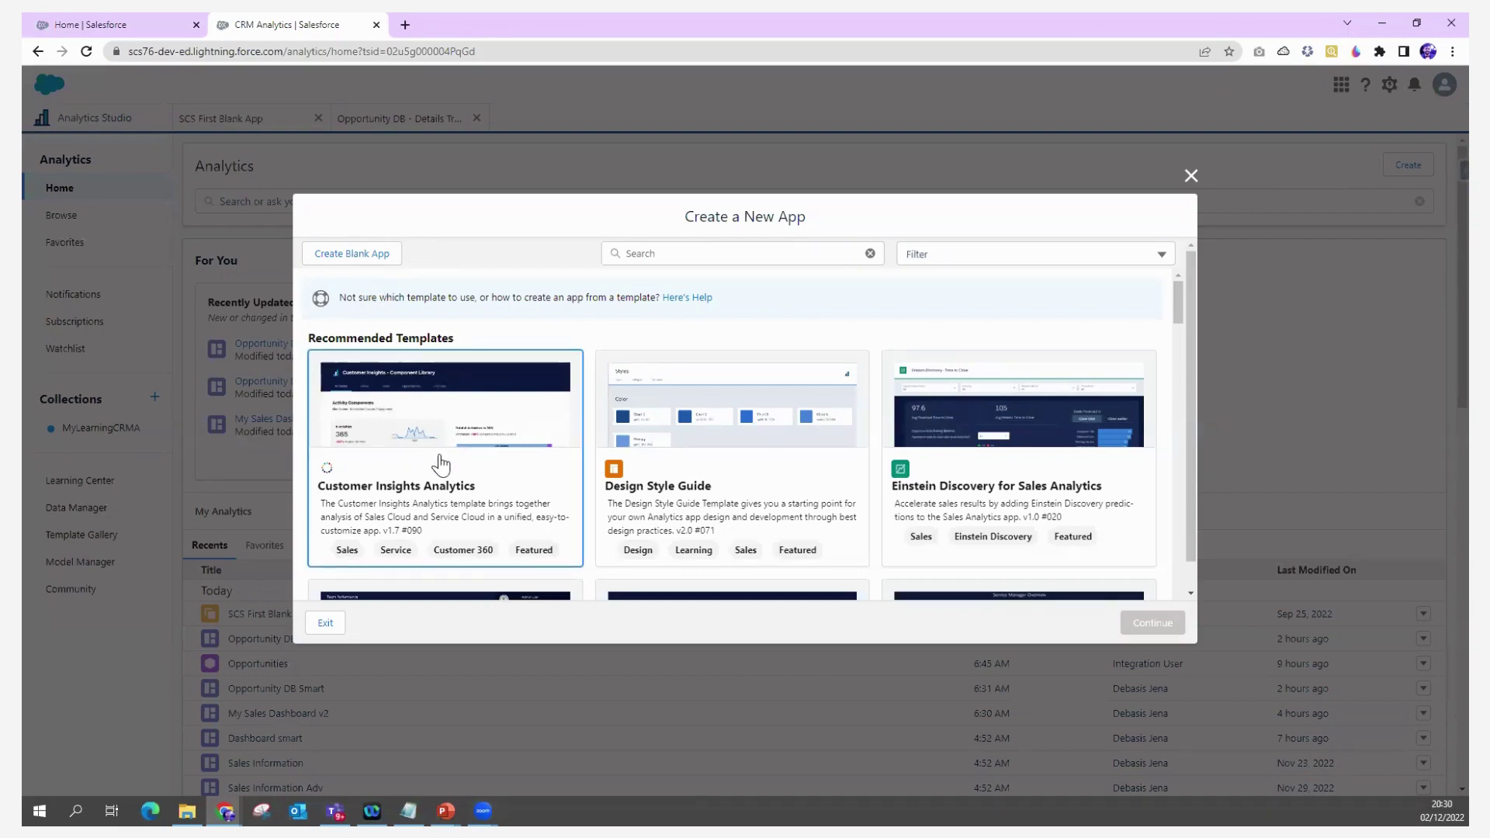
pyautogui.scroll(-4, 435, 380)
pyautogui.scroll(-20, 440, 464)
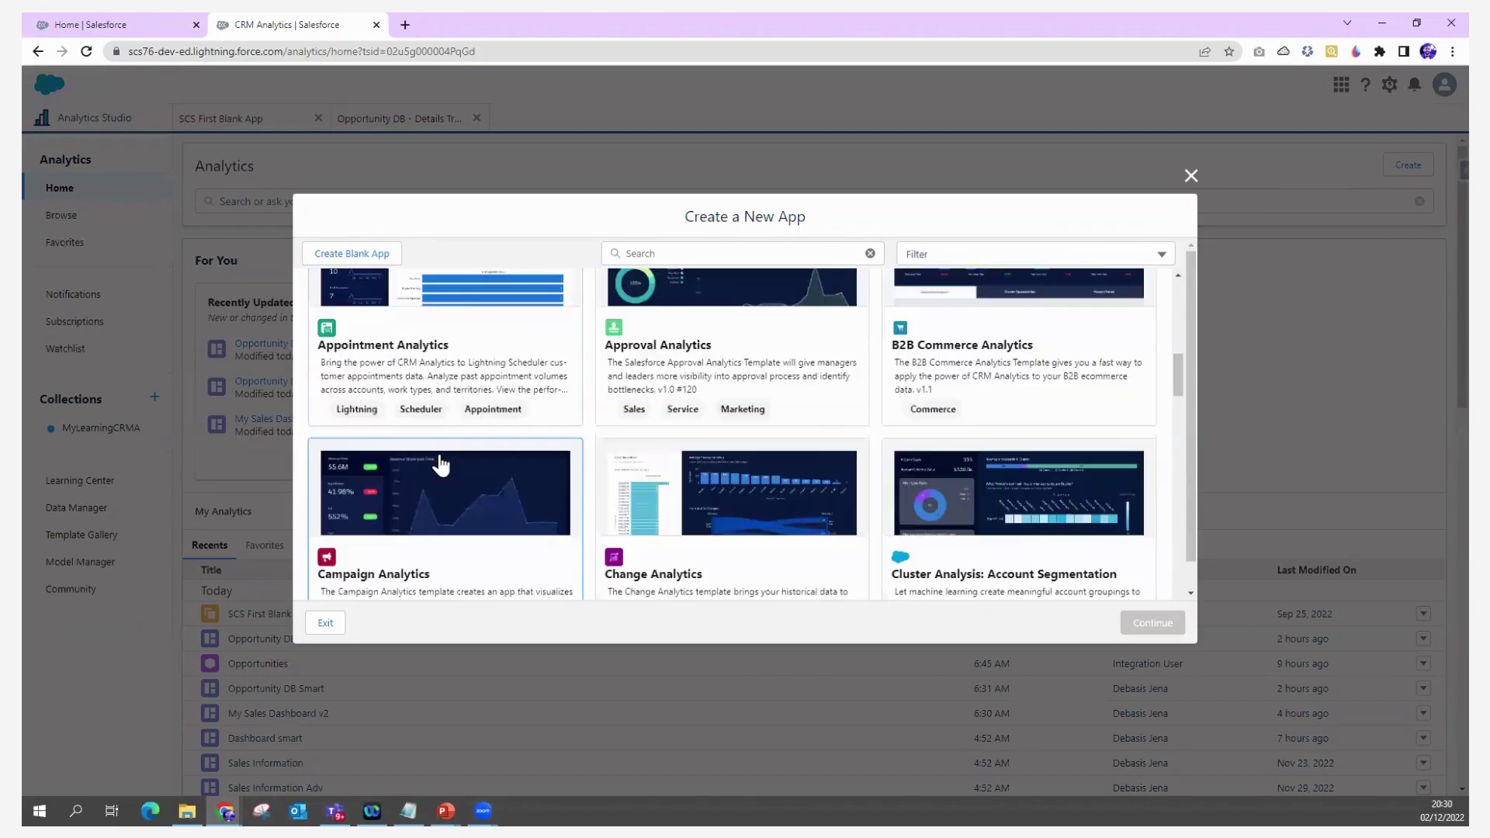
pyautogui.scroll(-15, 440, 464)
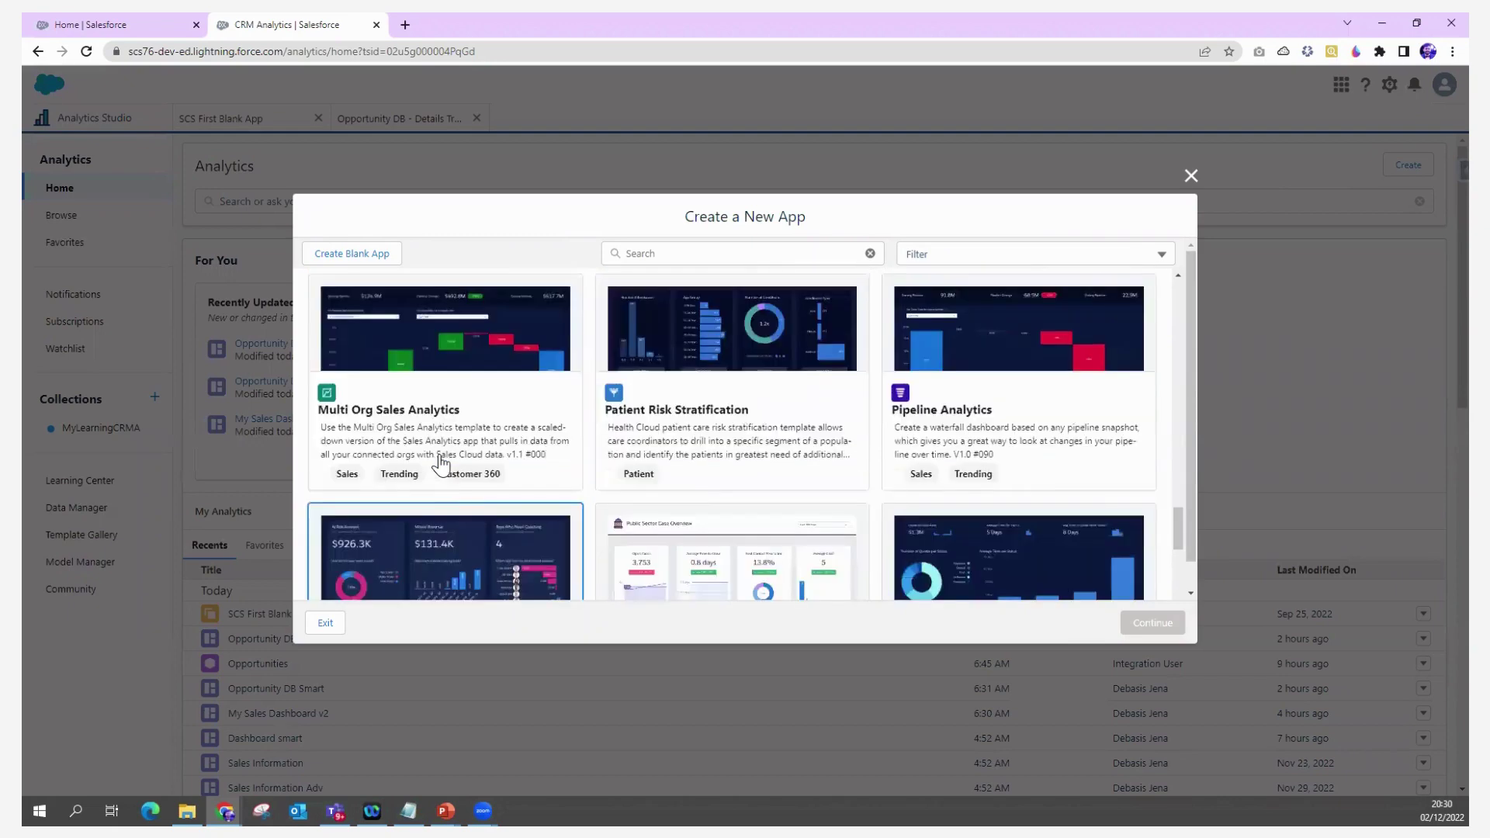
pyautogui.scroll(20, 440, 464)
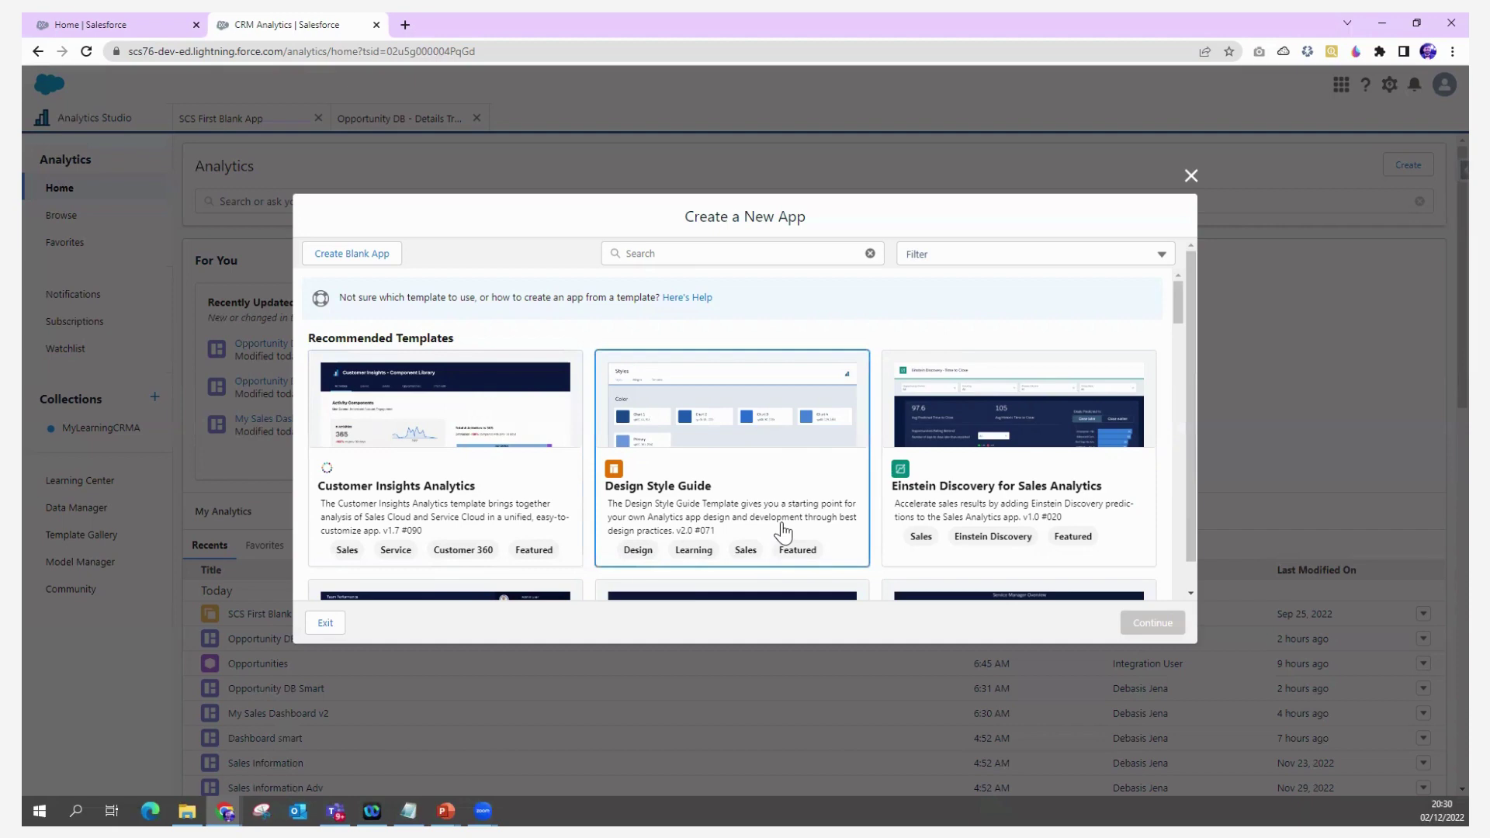
# Scroll the Create a New App template gallery down to the bottom and back up
pyautogui.scroll(-3, 784, 533)
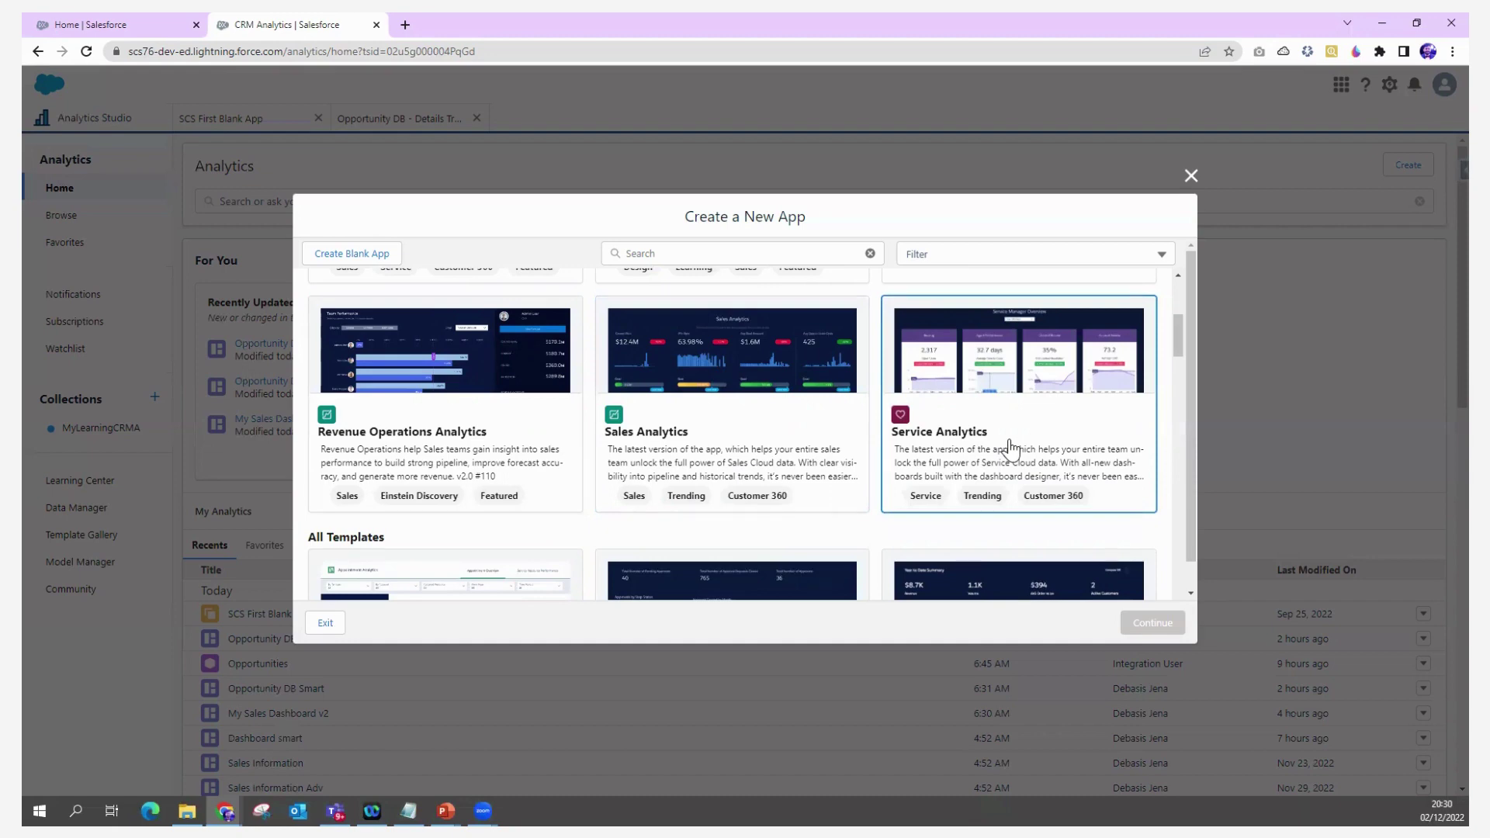
pyautogui.scroll(3, 729, 460)
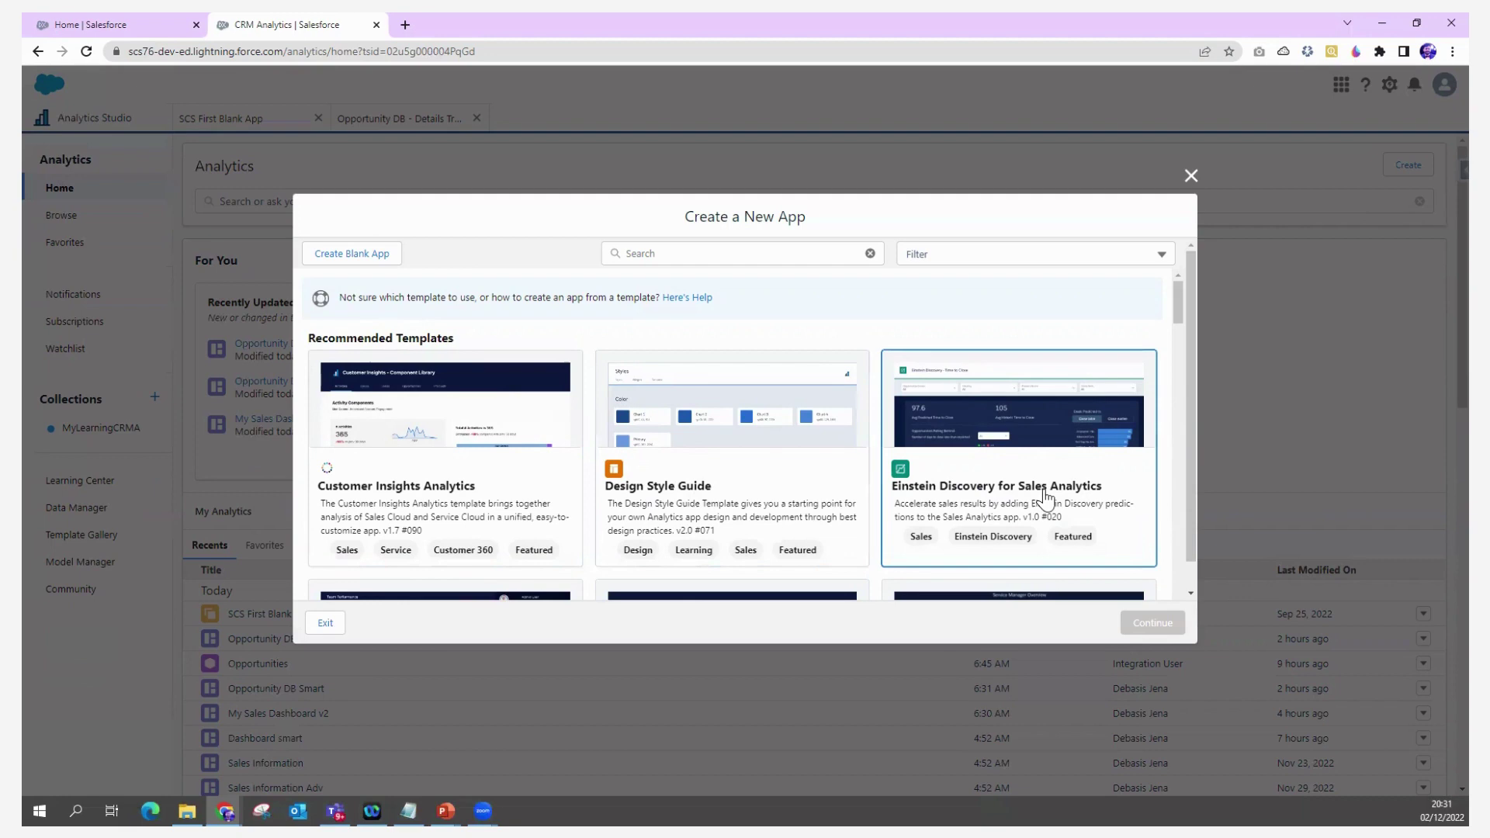
pyautogui.scroll(-3, 1045, 500)
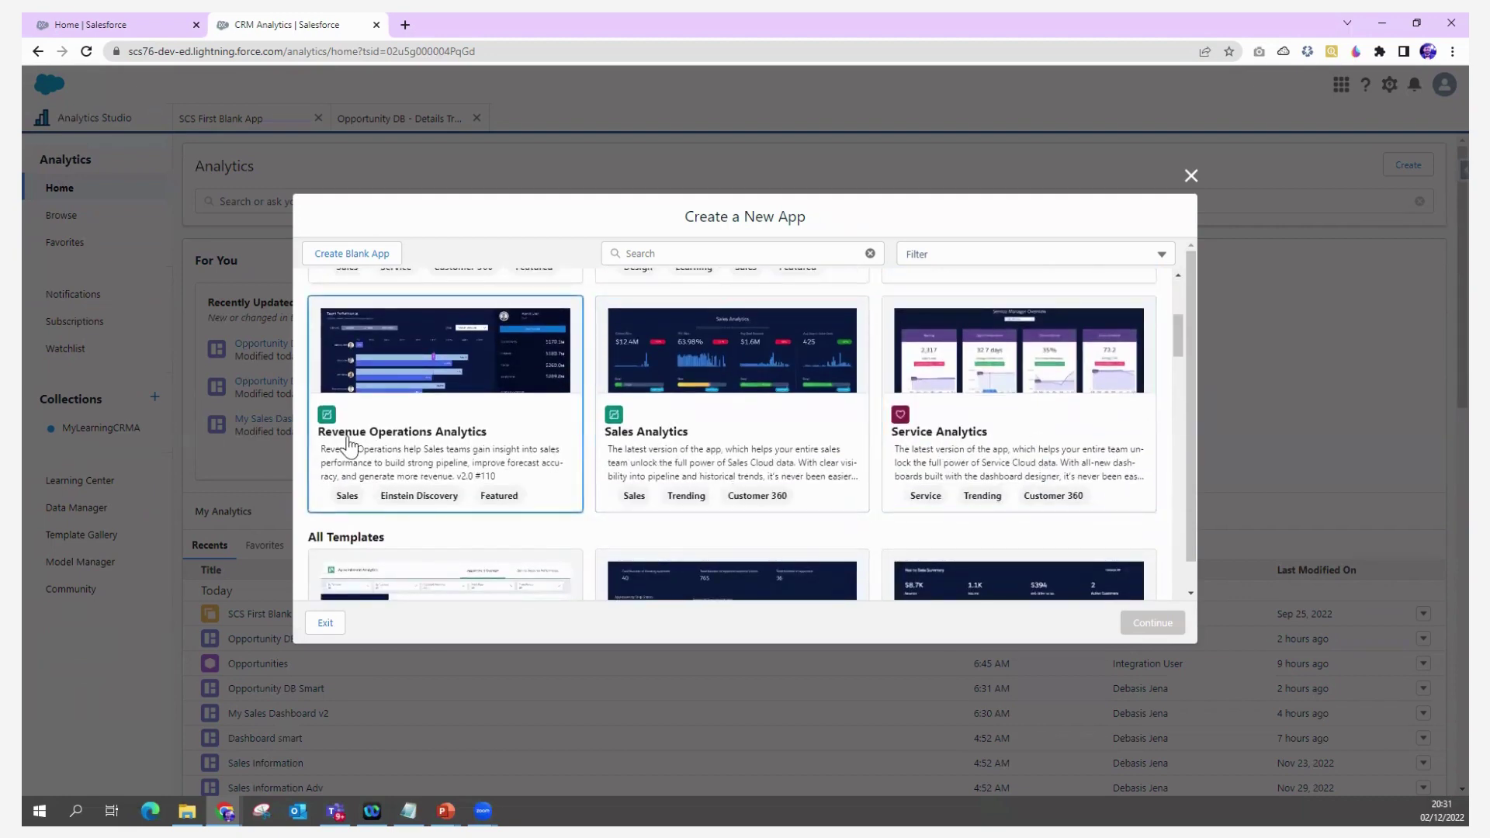
pyautogui.scroll(-2, 425, 447)
pyautogui.scroll(-3, 426, 452)
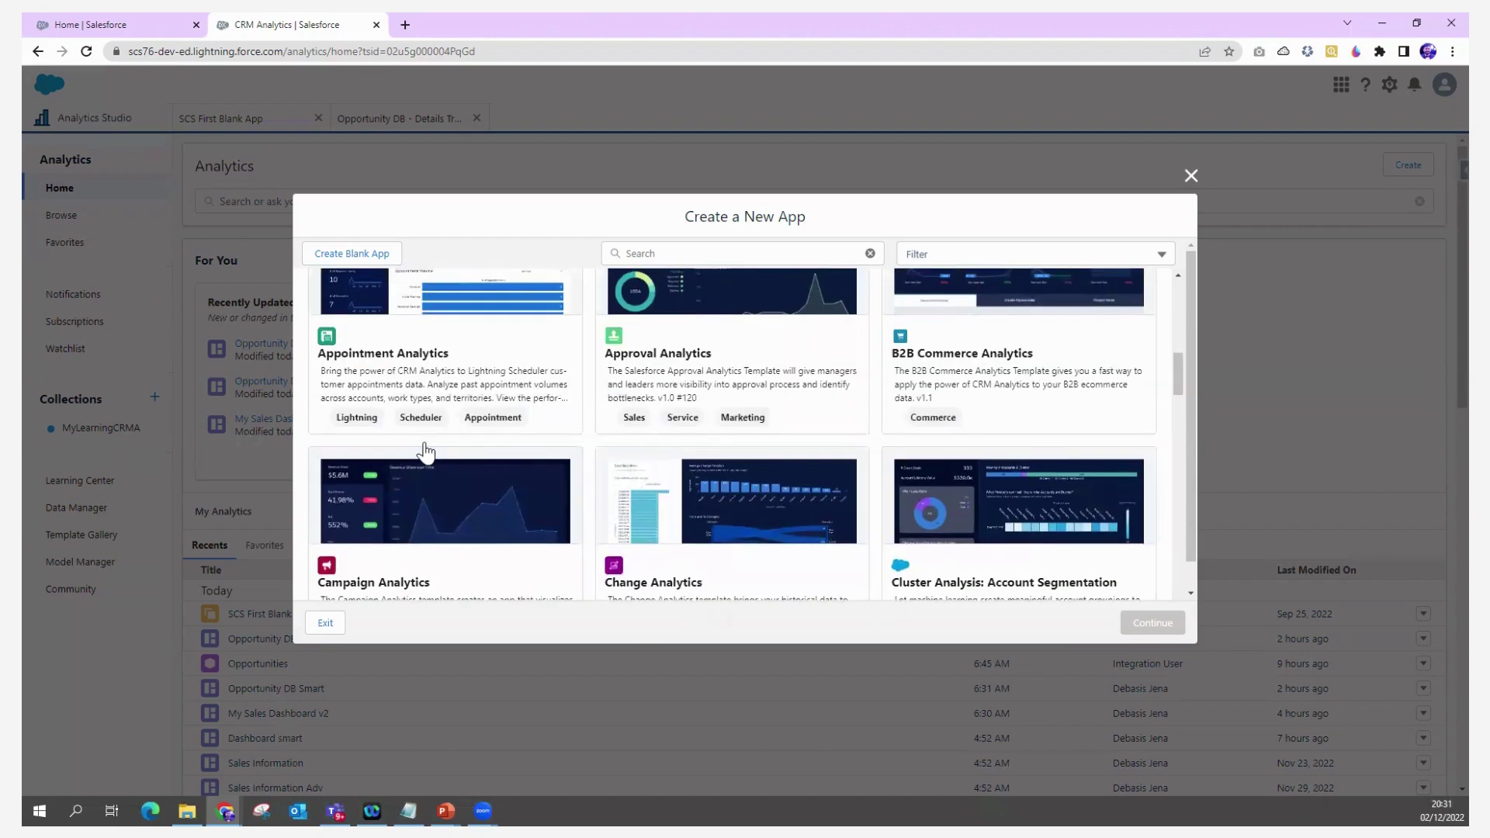
pyautogui.scroll(-2, 965, 471)
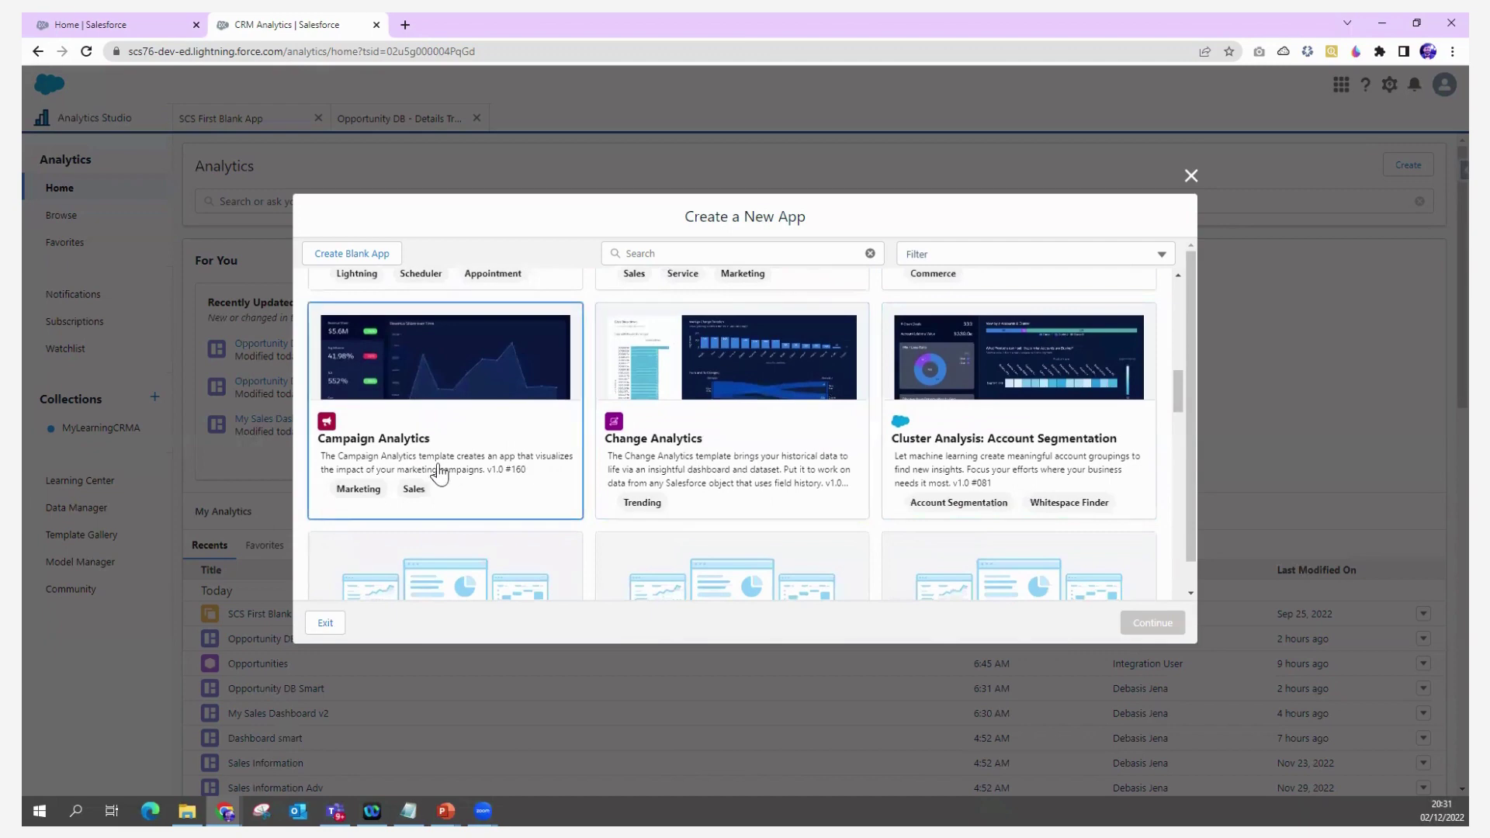
pyautogui.scroll(-2, 434, 478)
pyautogui.scroll(-3, 436, 487)
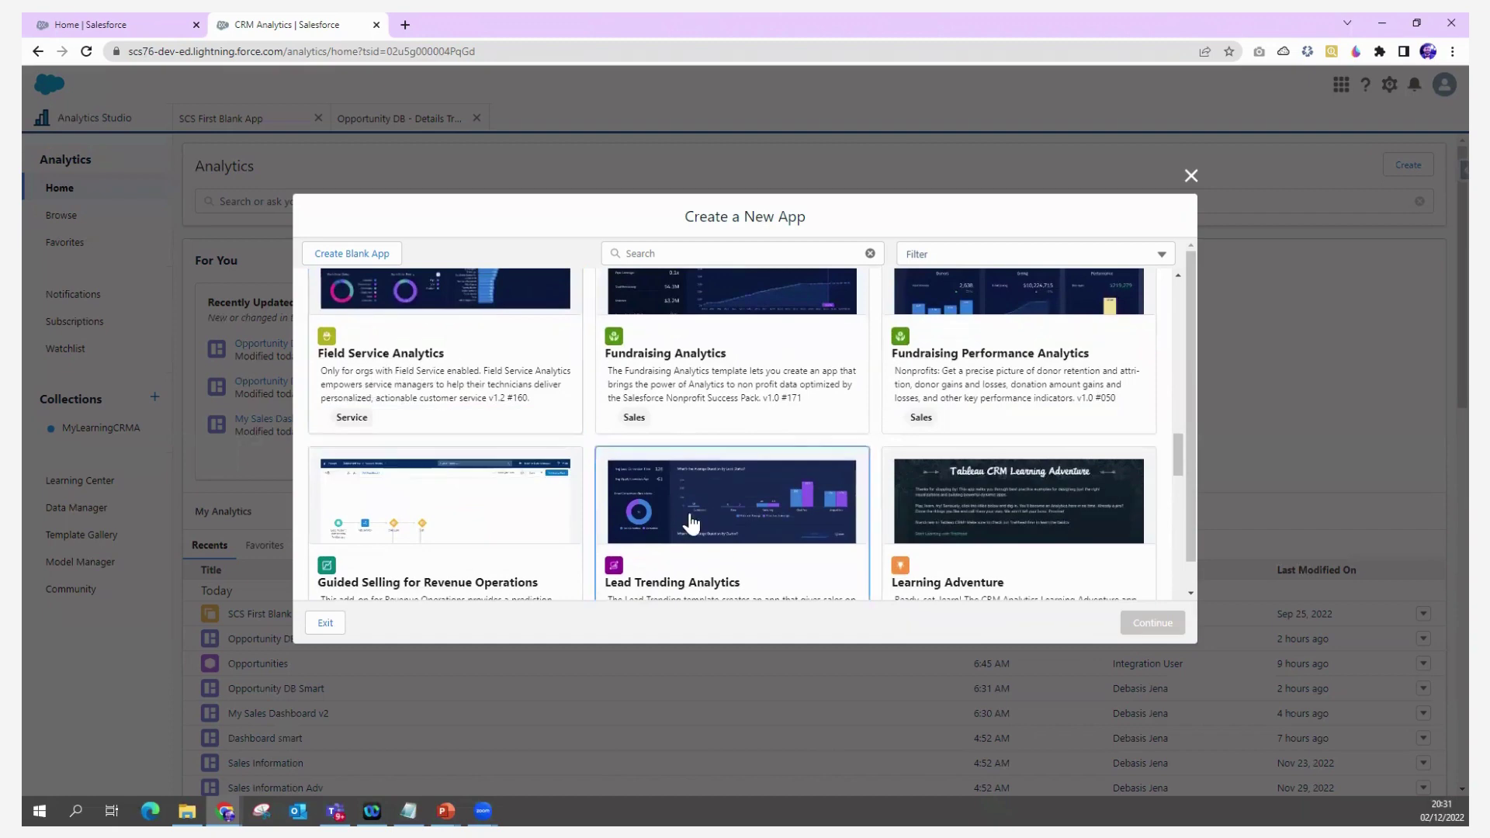
pyautogui.scroll(-3, 689, 523)
pyautogui.scroll(-5, 690, 522)
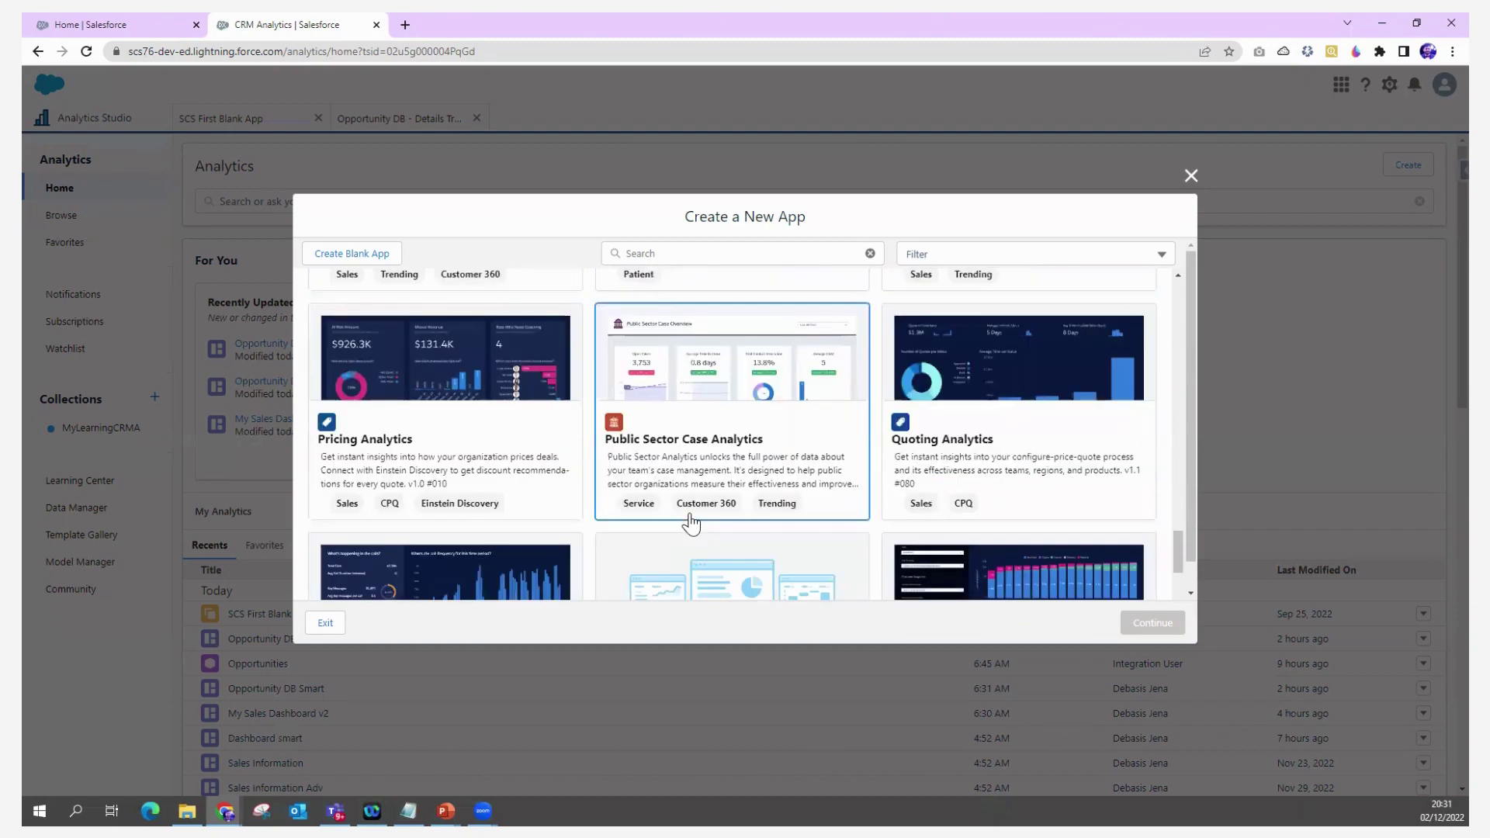
pyautogui.scroll(-1, 689, 522)
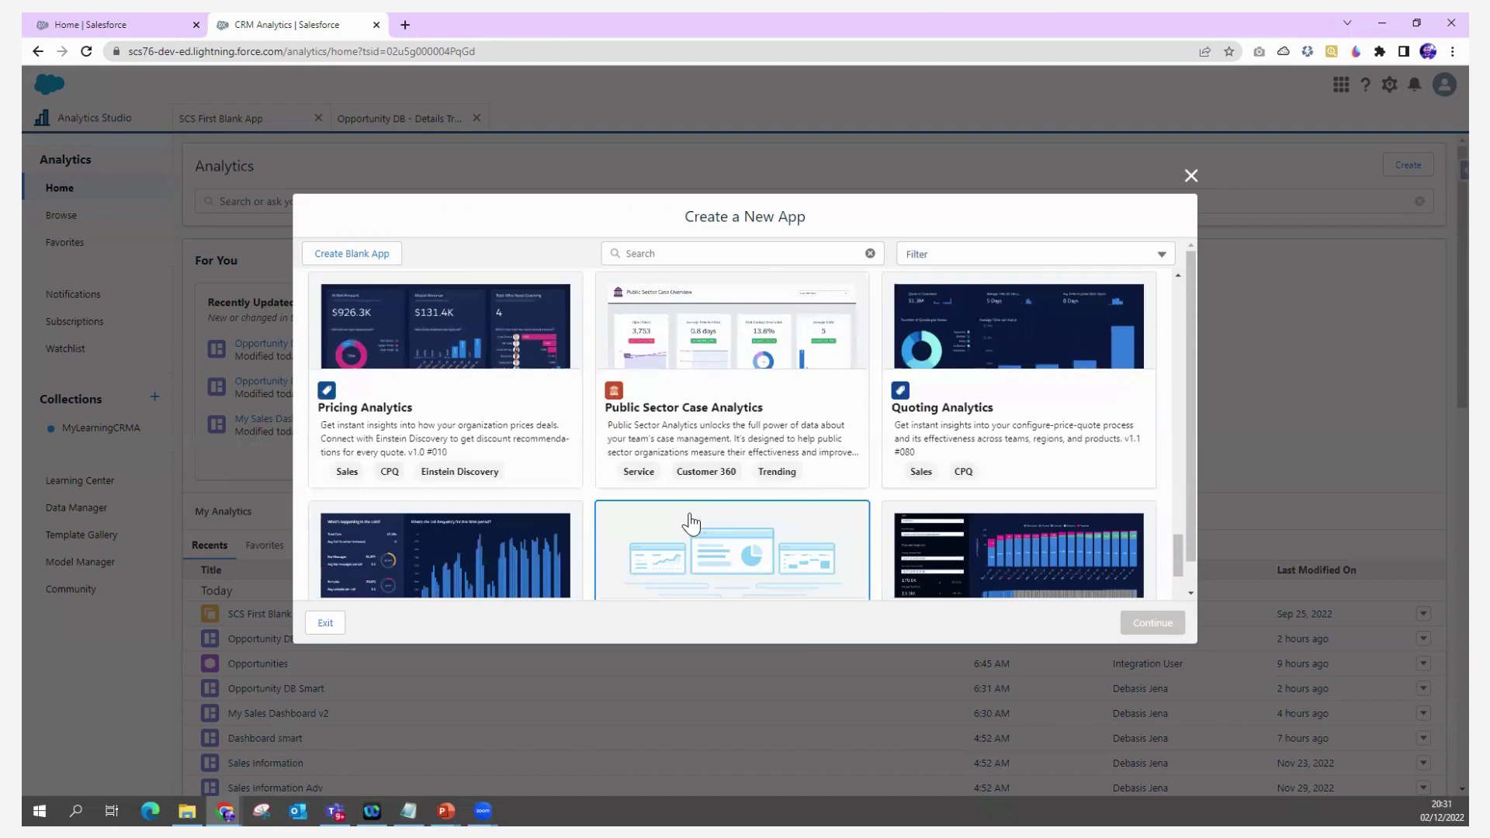
pyautogui.scroll(-5, 689, 520)
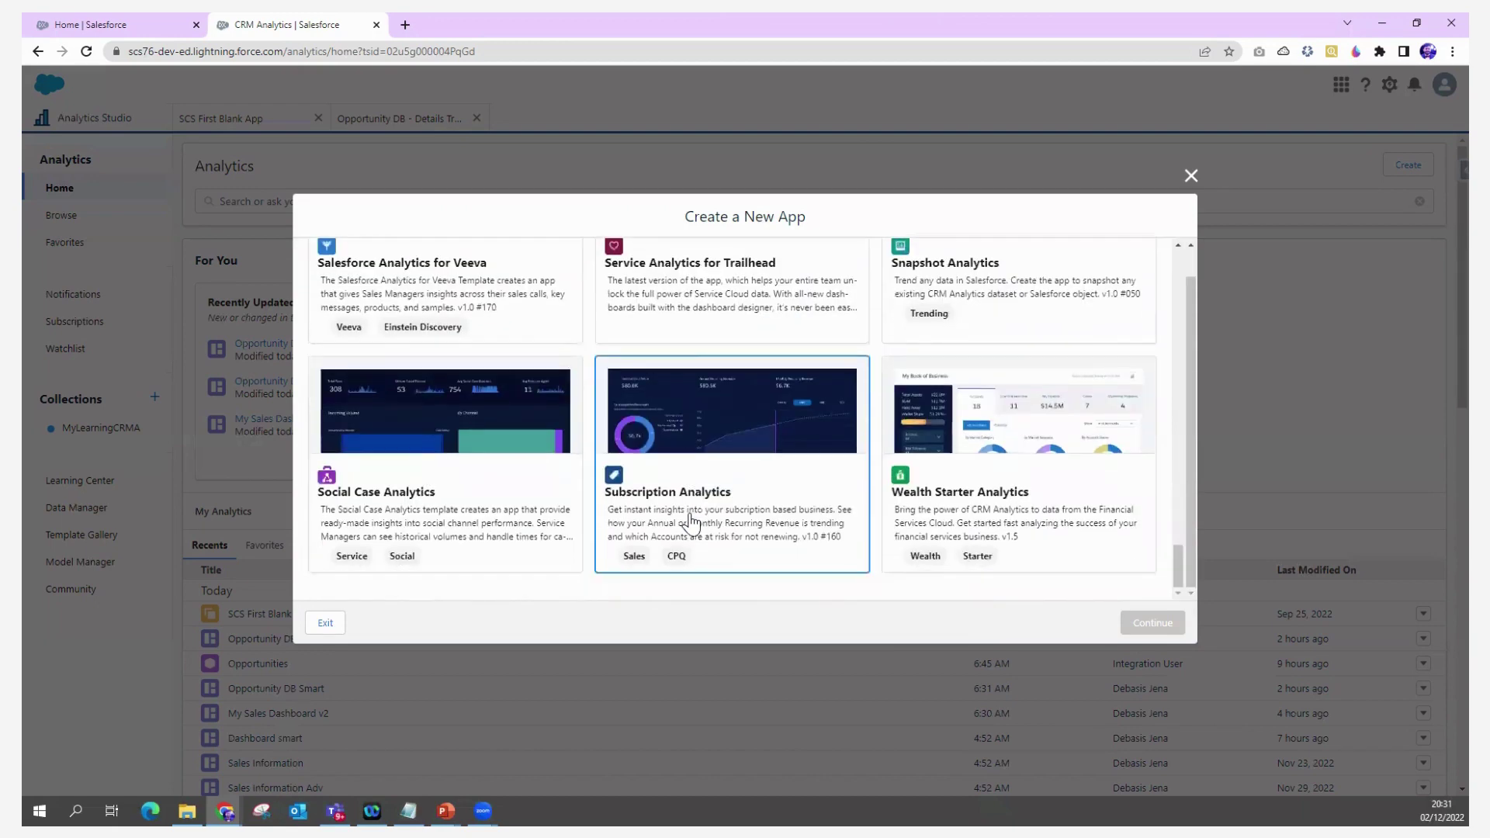
pyautogui.scroll(20, 691, 334)
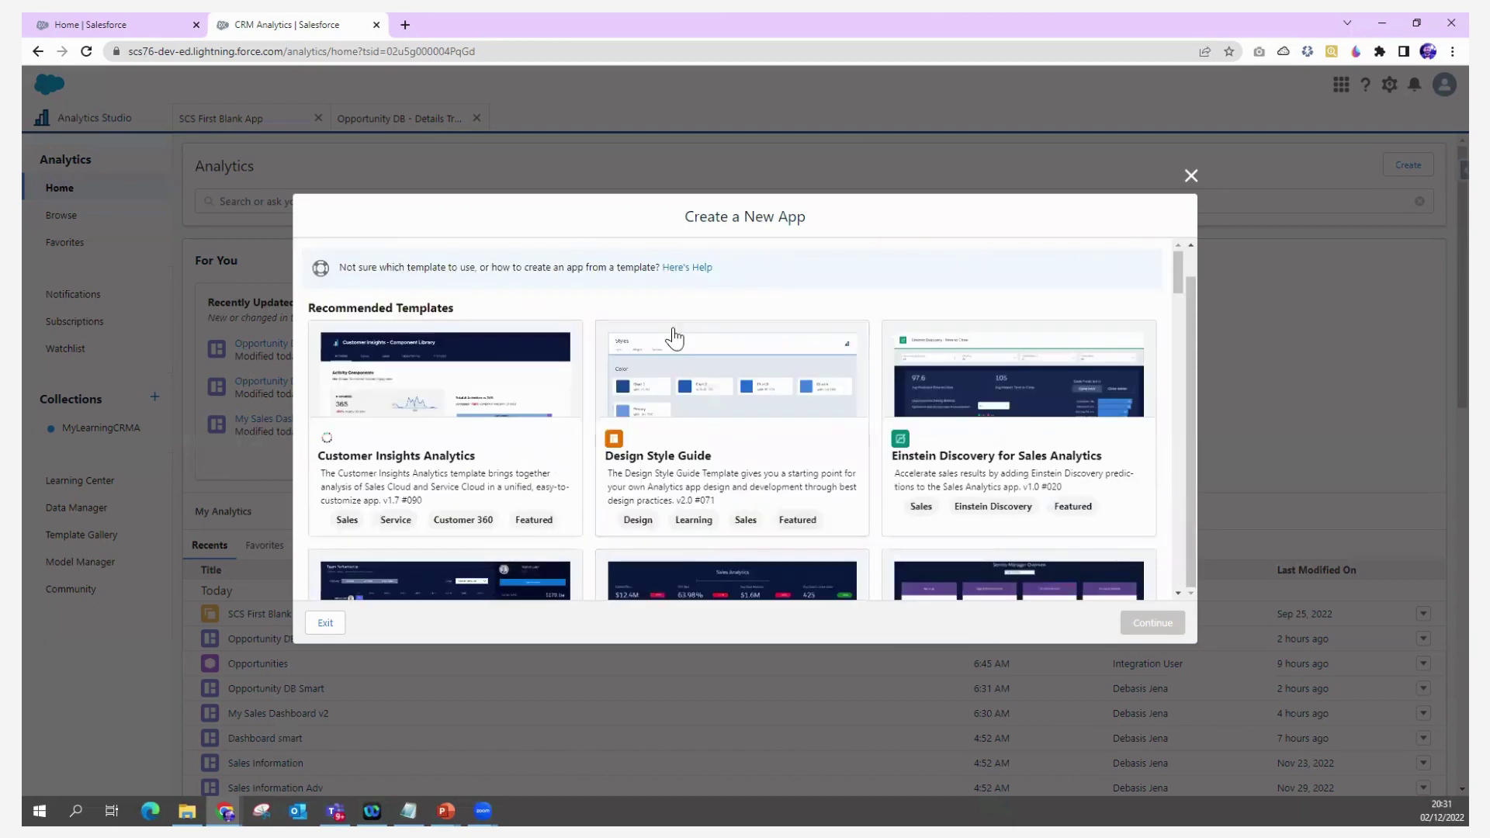
pyautogui.scroll(1, 651, 330)
pyautogui.click(654, 255)
pyautogui.write('sae')
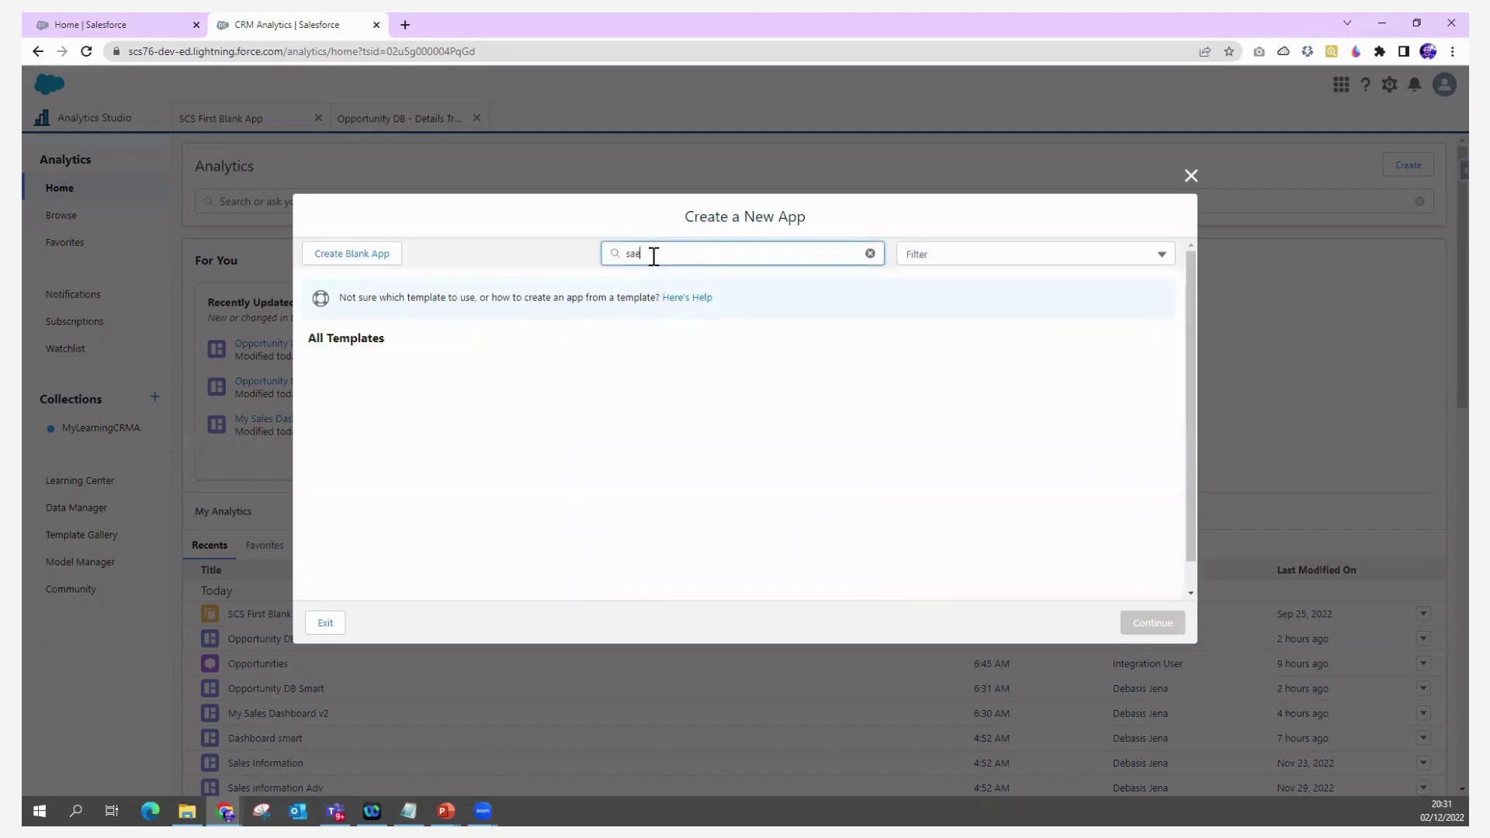
pyautogui.press('BackSpace')
pyautogui.write('les')
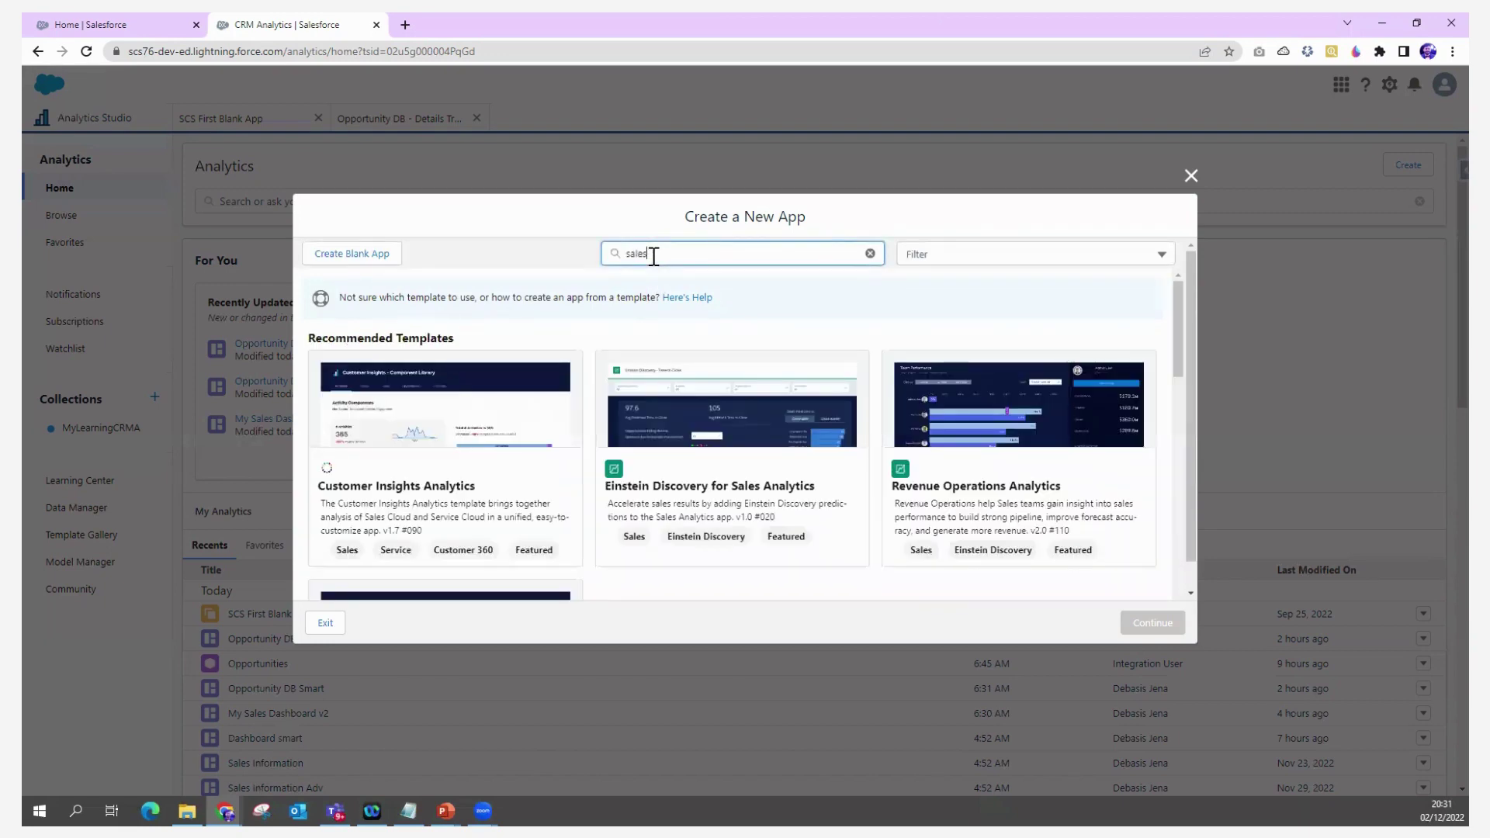
pyautogui.scroll(-1, 673, 449)
pyautogui.scroll(-3, 673, 450)
pyautogui.scroll(5, 807, 399)
pyautogui.click(871, 253)
pyautogui.click(960, 256)
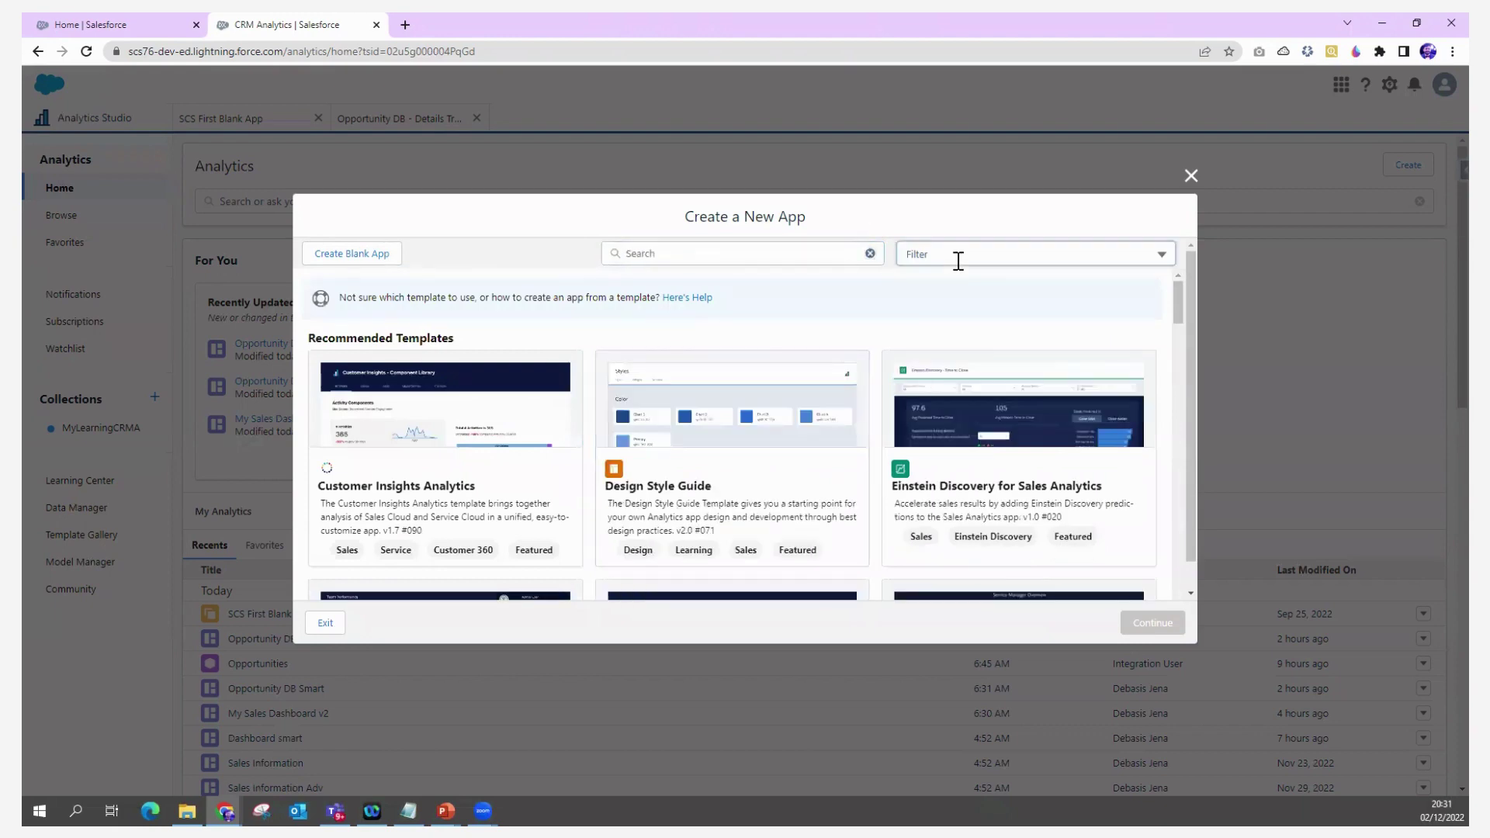
pyautogui.scroll(-6, 941, 426)
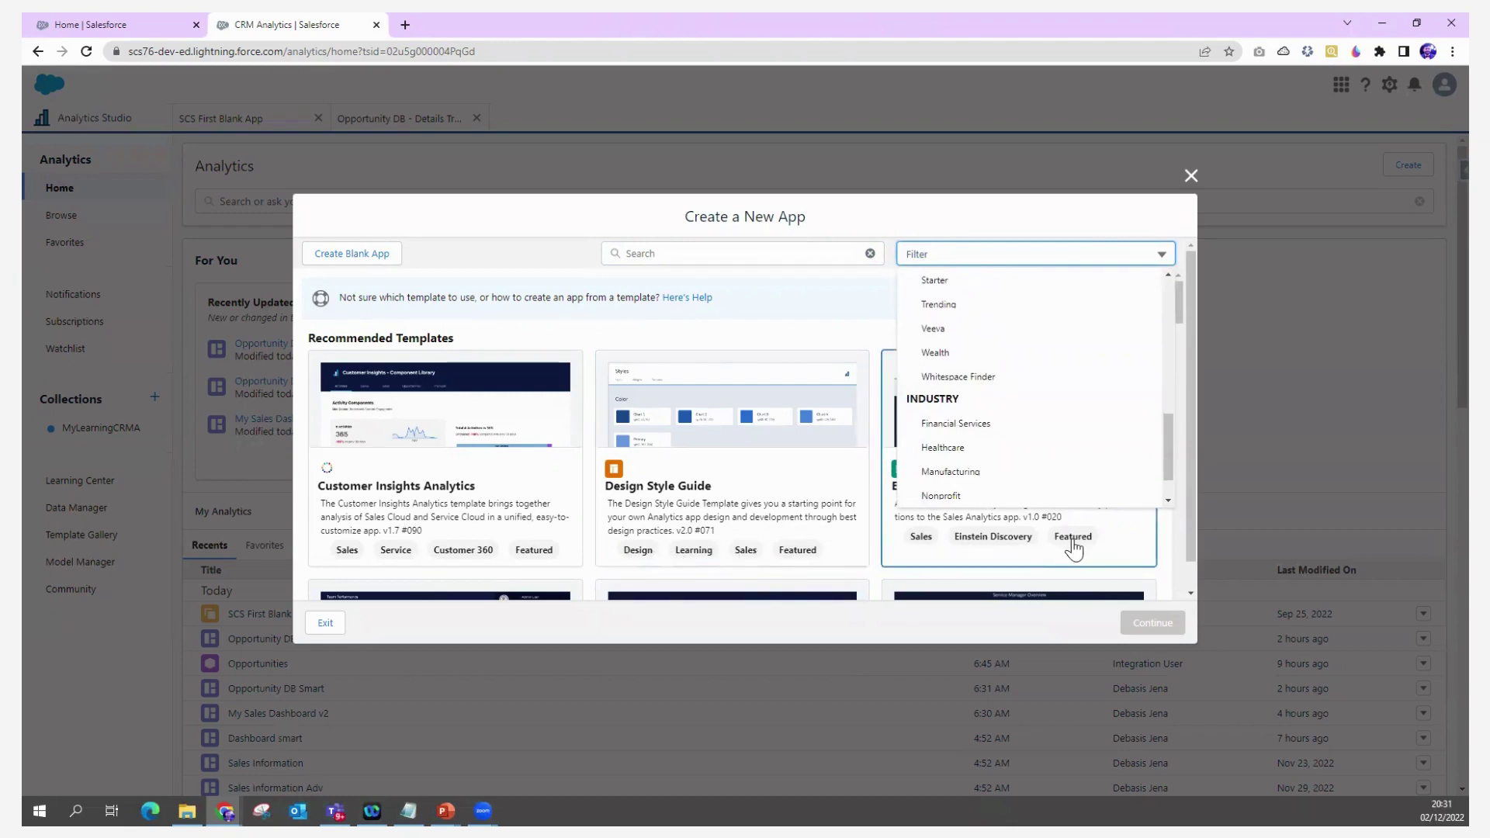
pyautogui.click(774, 338)
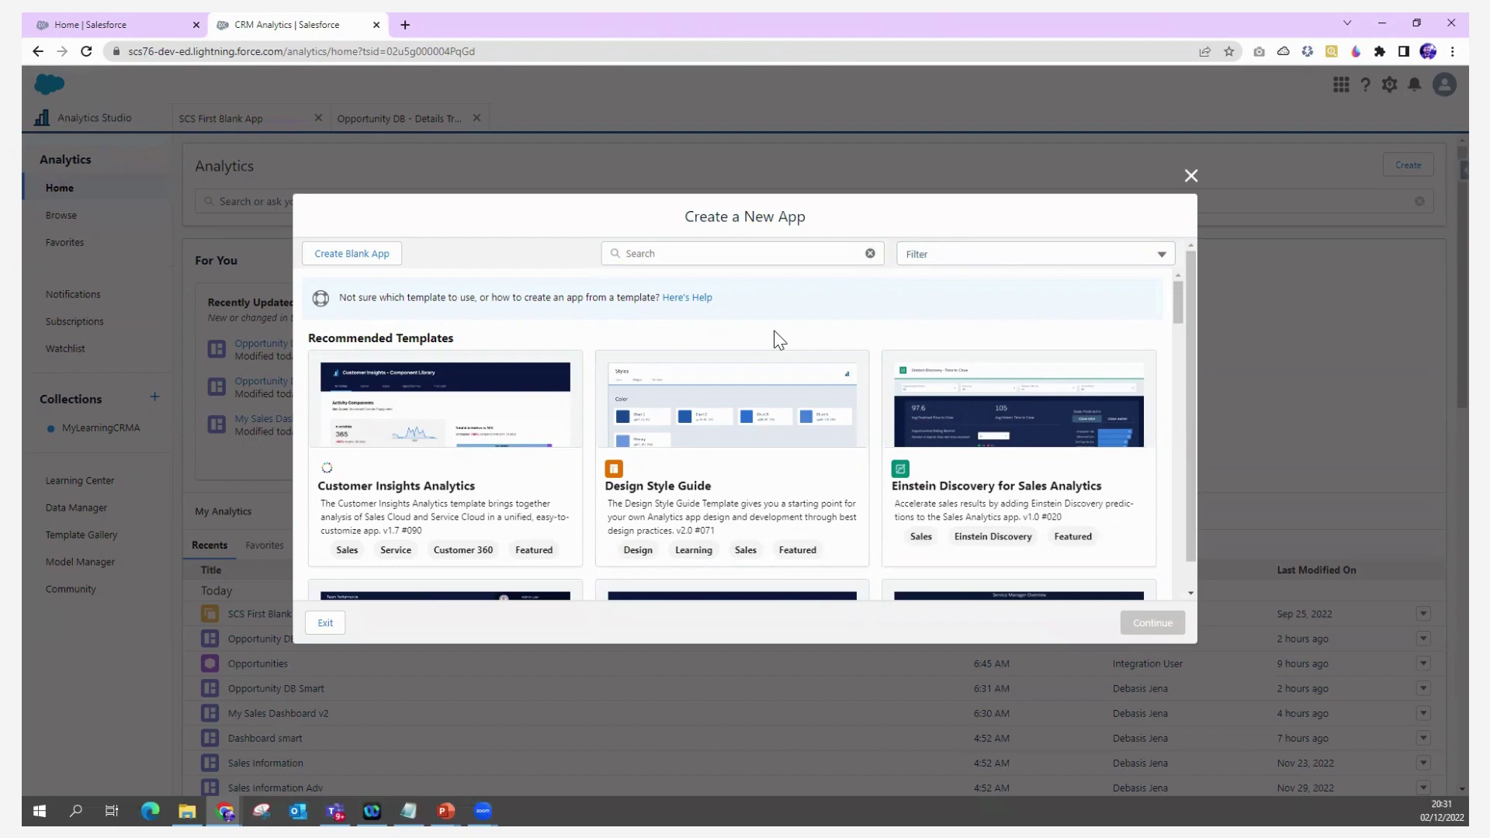
# Select the Sales Analytics template card in the Create a New App dialog
pyautogui.scroll(-4, 781, 449)
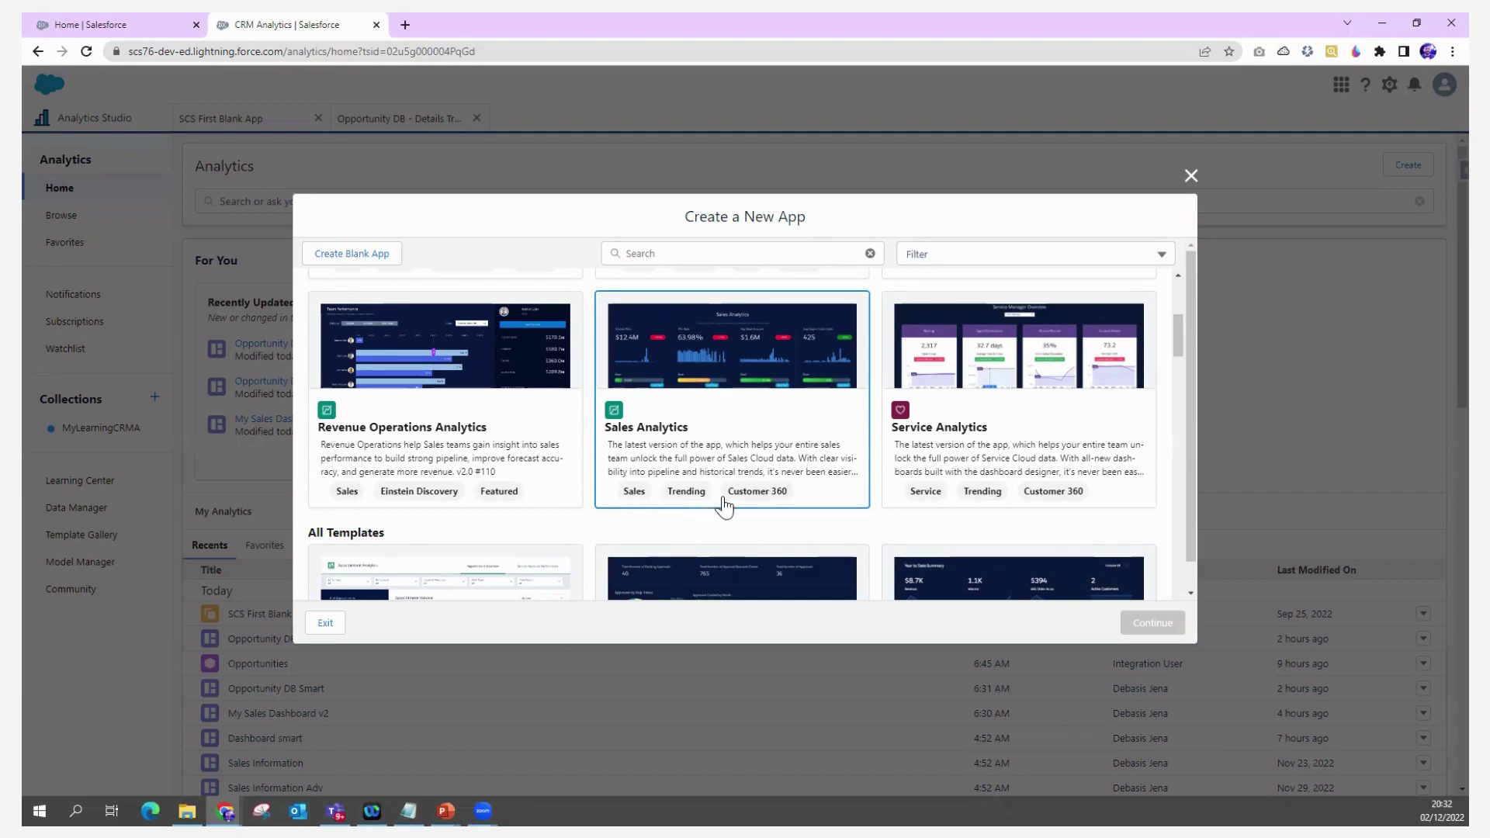
pyautogui.click(702, 437)
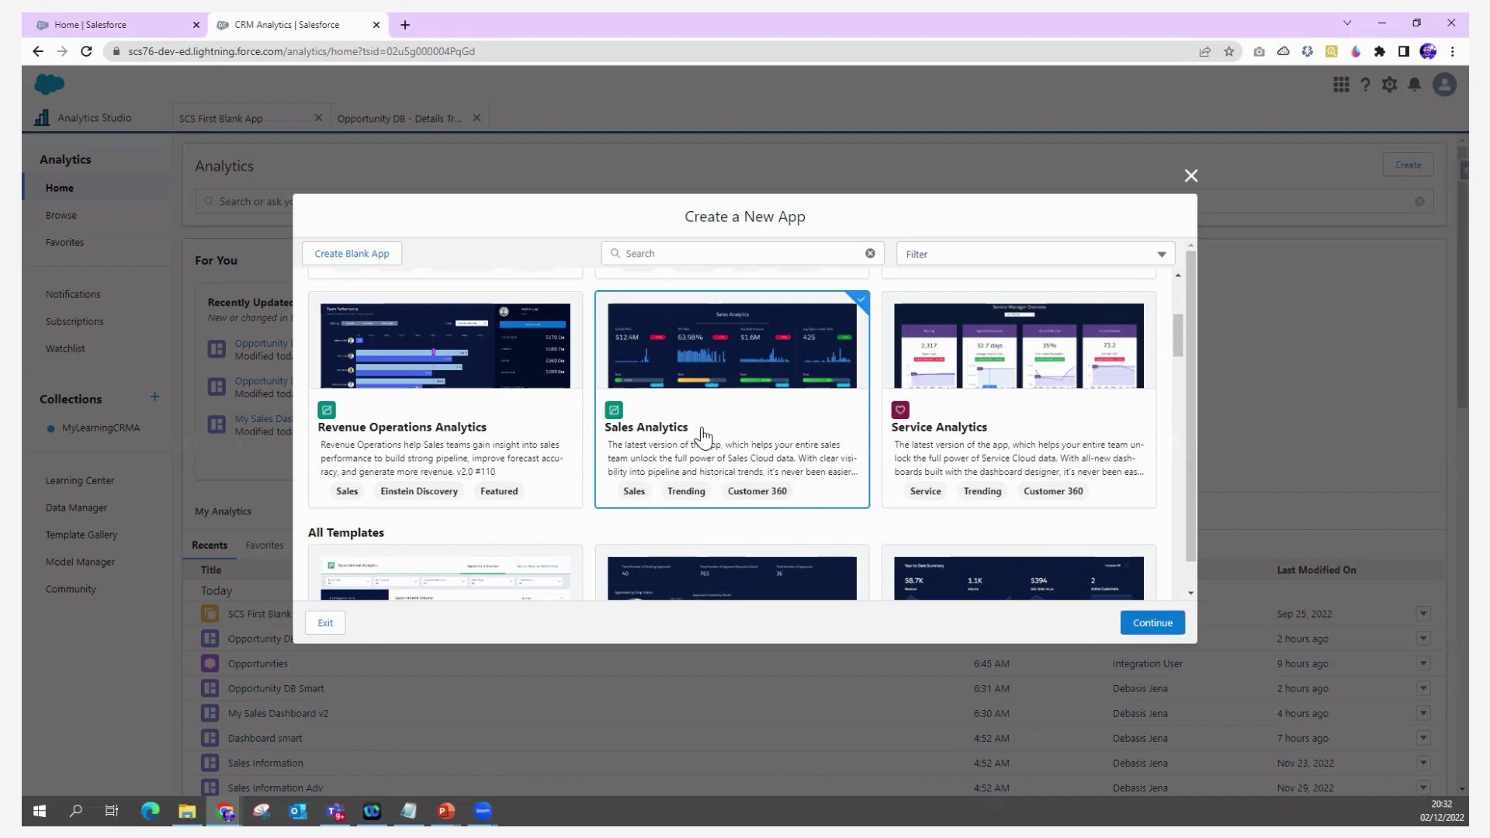
# Open Sales Analytics details and highlight its version, overview, Embeddable Dashboards and Mobile Ready features
pyautogui.click(1152, 623)
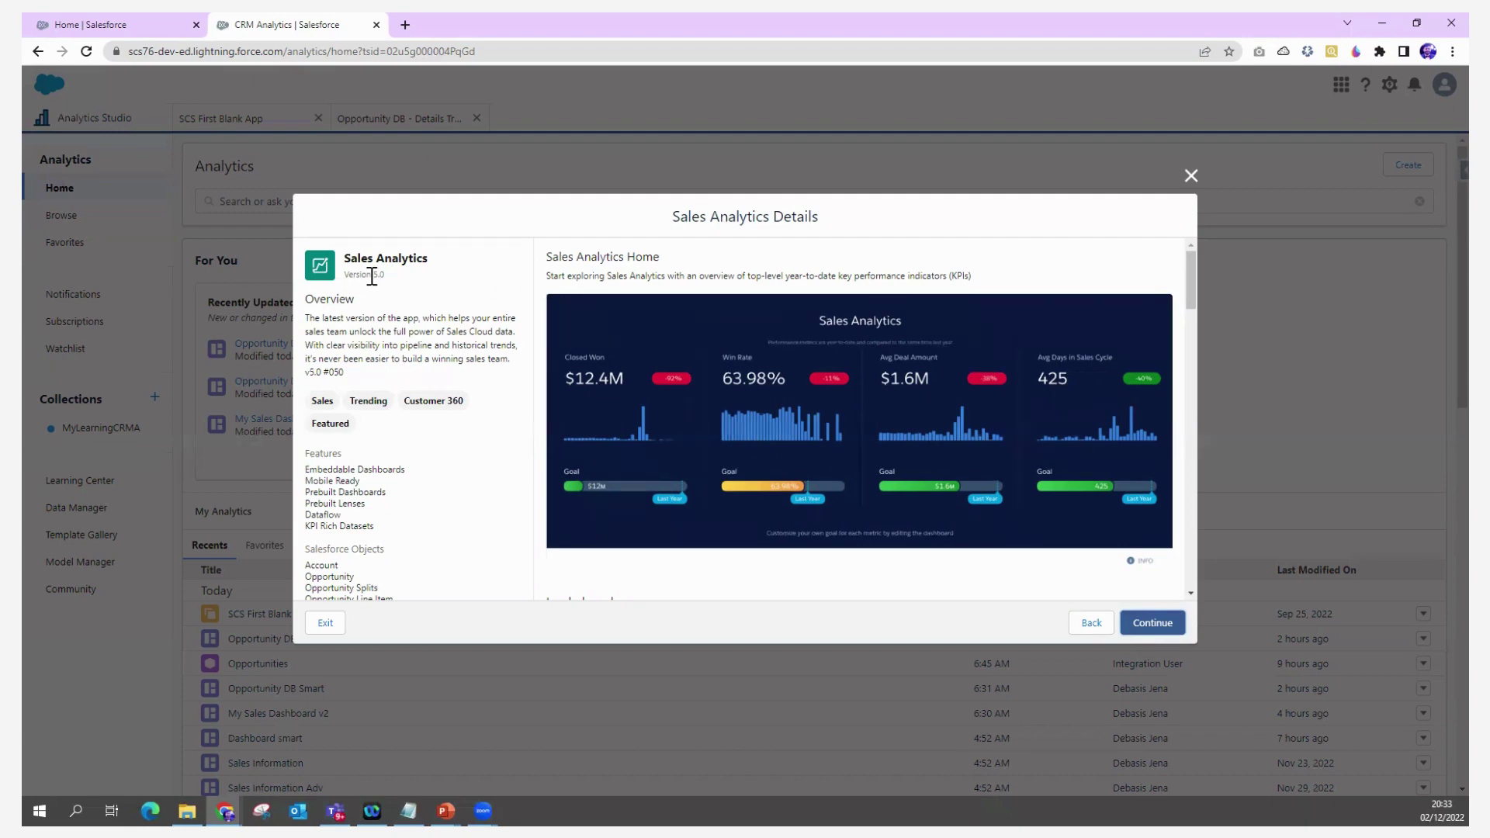
pyautogui.moveTo(347, 273); pyautogui.dragTo(390, 276)
pyautogui.moveTo(316, 319); pyautogui.dragTo(514, 320)
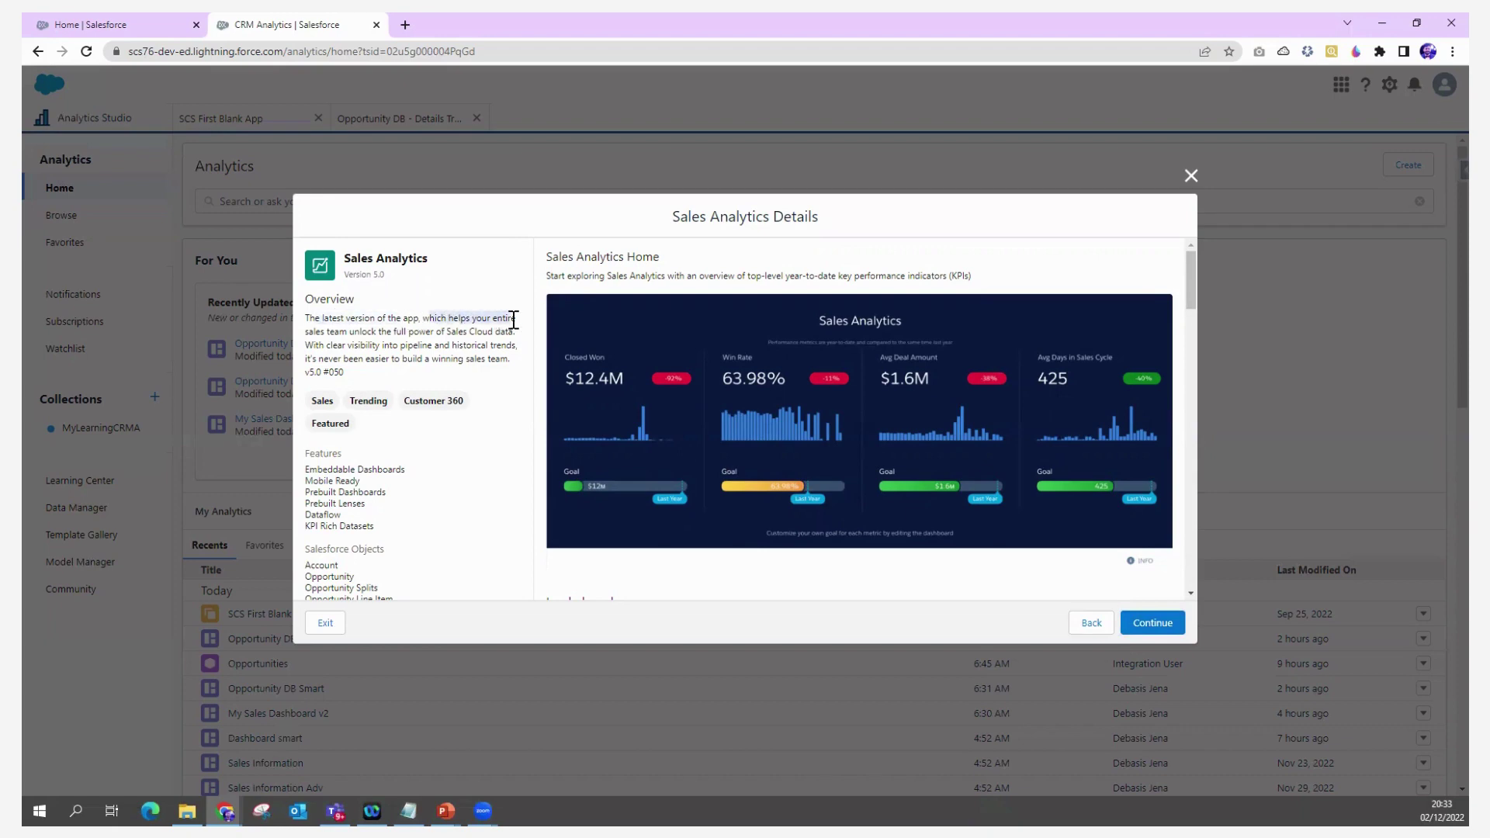
pyautogui.moveTo(349, 333); pyautogui.dragTo(459, 333)
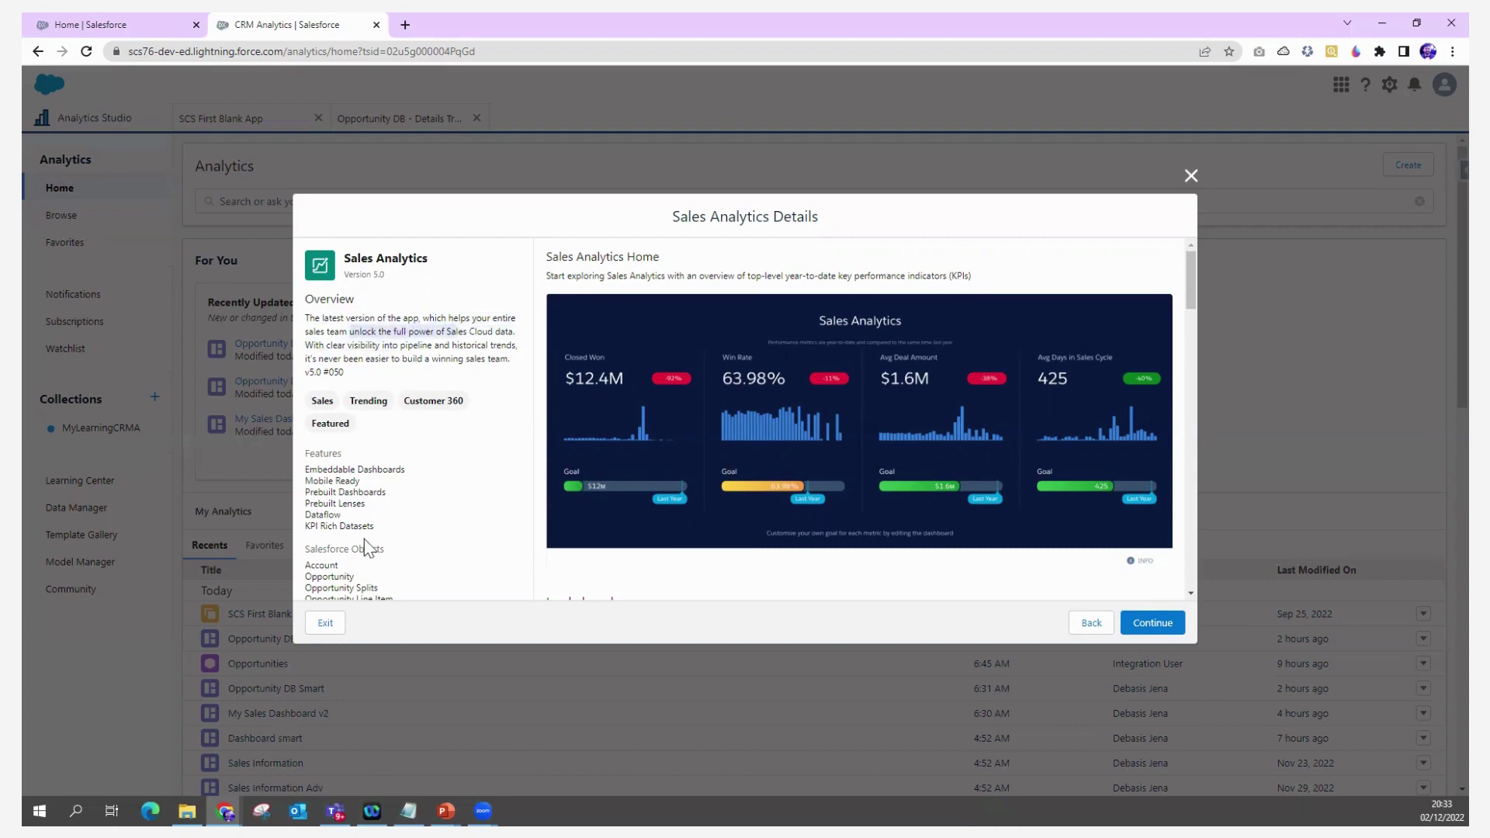
pyautogui.scroll(-2, 365, 539)
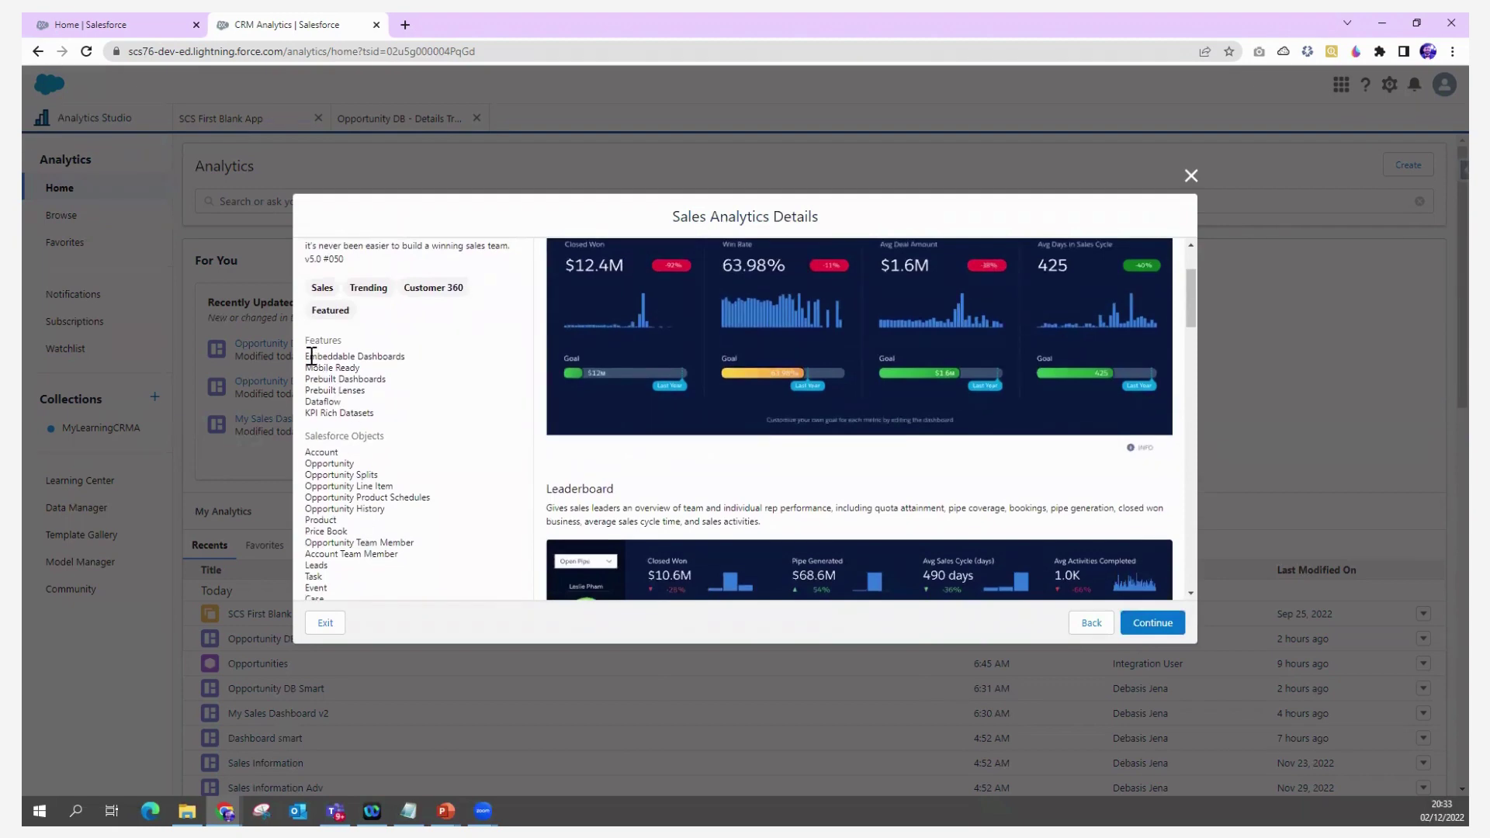
pyautogui.moveTo(307, 355); pyautogui.dragTo(405, 361)
pyautogui.moveTo(306, 368); pyautogui.dragTo(381, 419)
pyautogui.scroll(2, 380, 420)
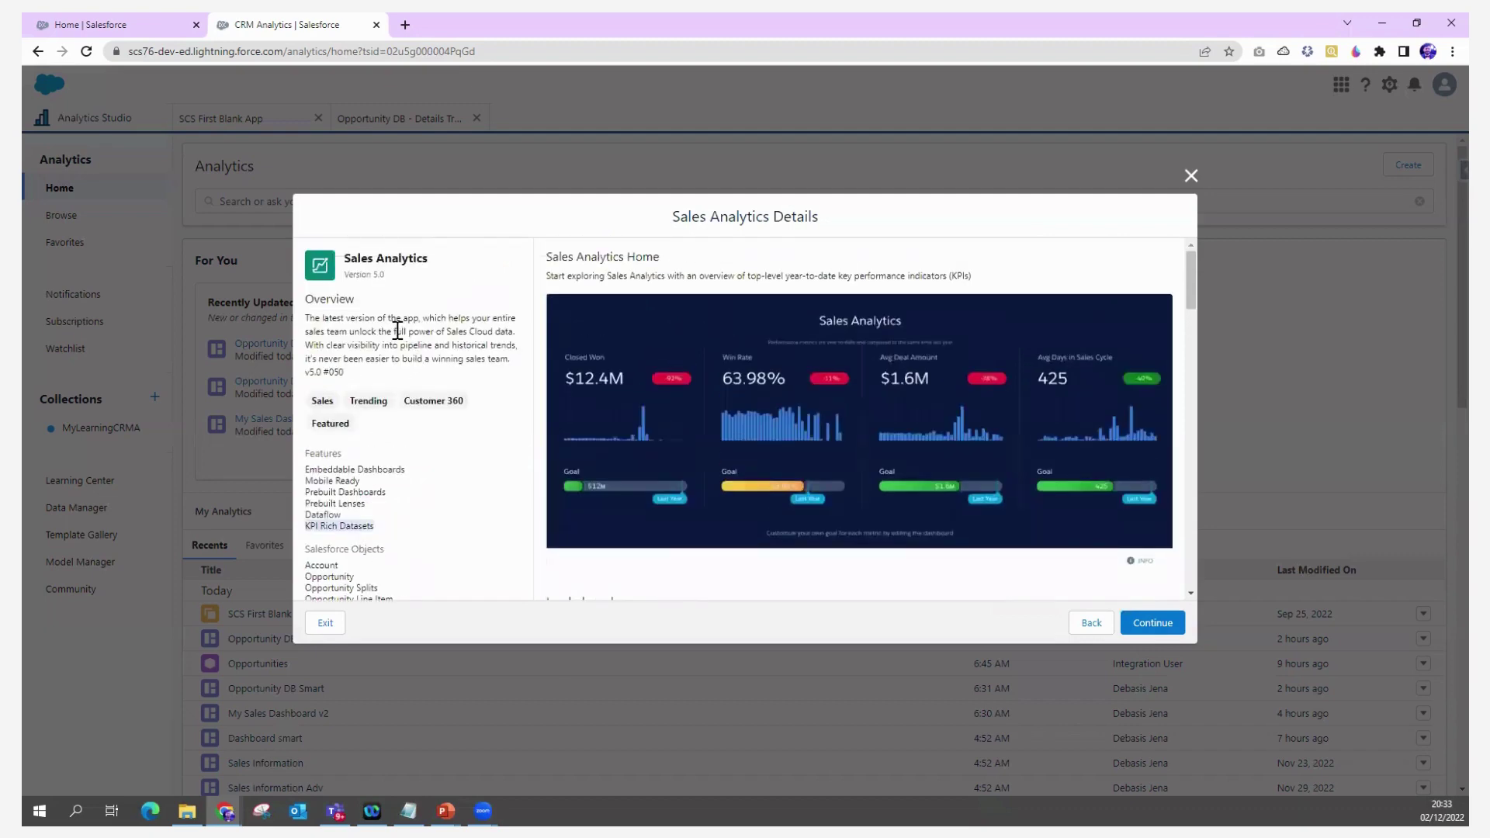
pyautogui.moveTo(395, 331); pyautogui.dragTo(515, 332)
pyautogui.scroll(-2, 416, 479)
# Highlight the required objects Account, Opportunity Splits, Line Item, Product Schedules, History, Product, Price Book
pyautogui.doubleClick(321, 409)
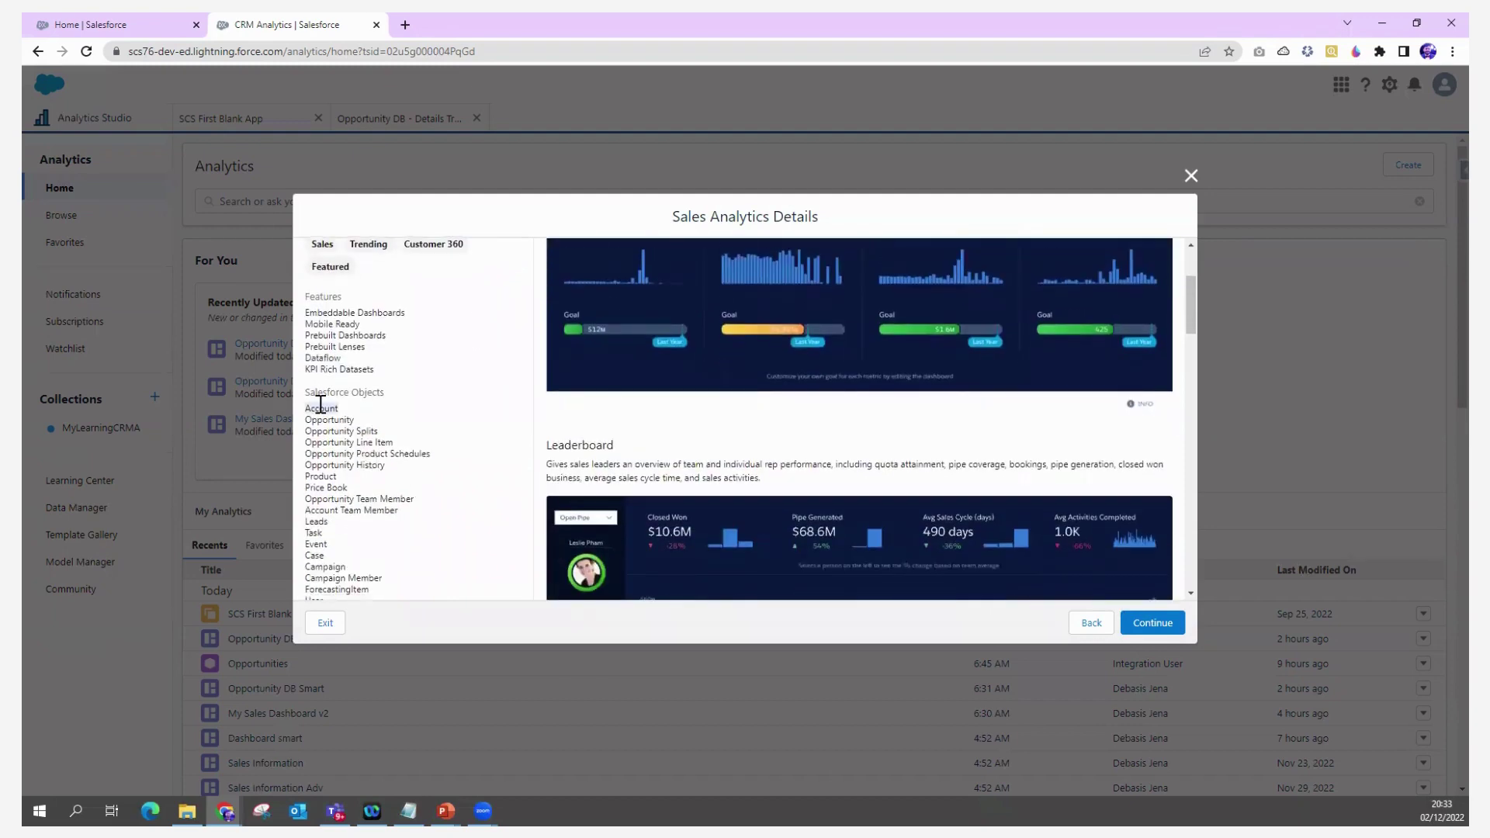
pyautogui.tripleClick(341, 431)
pyautogui.tripleClick(334, 443)
pyautogui.click(317, 454)
pyautogui.tripleClick(317, 455)
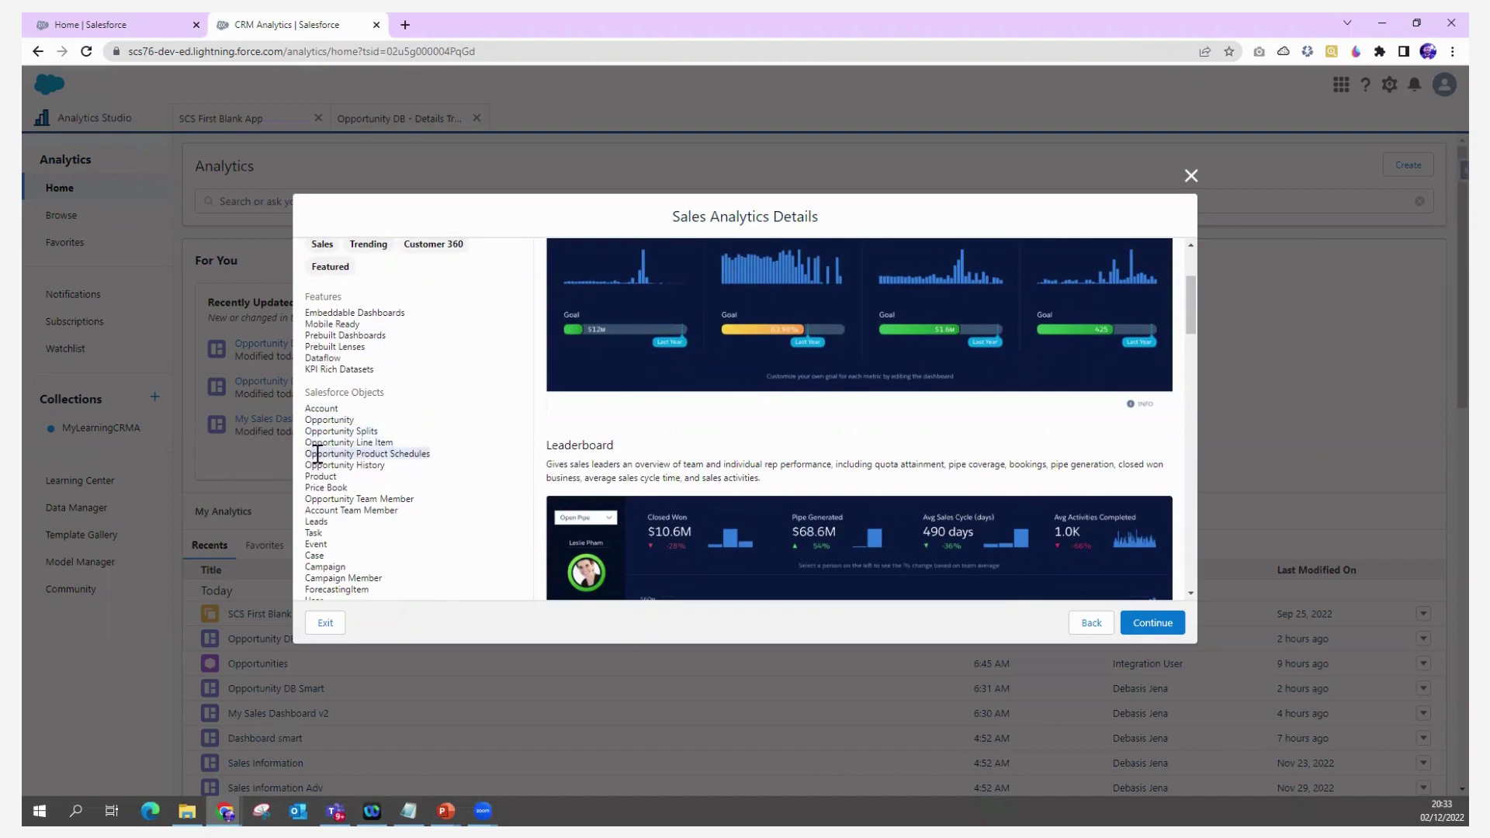
pyautogui.tripleClick(322, 465)
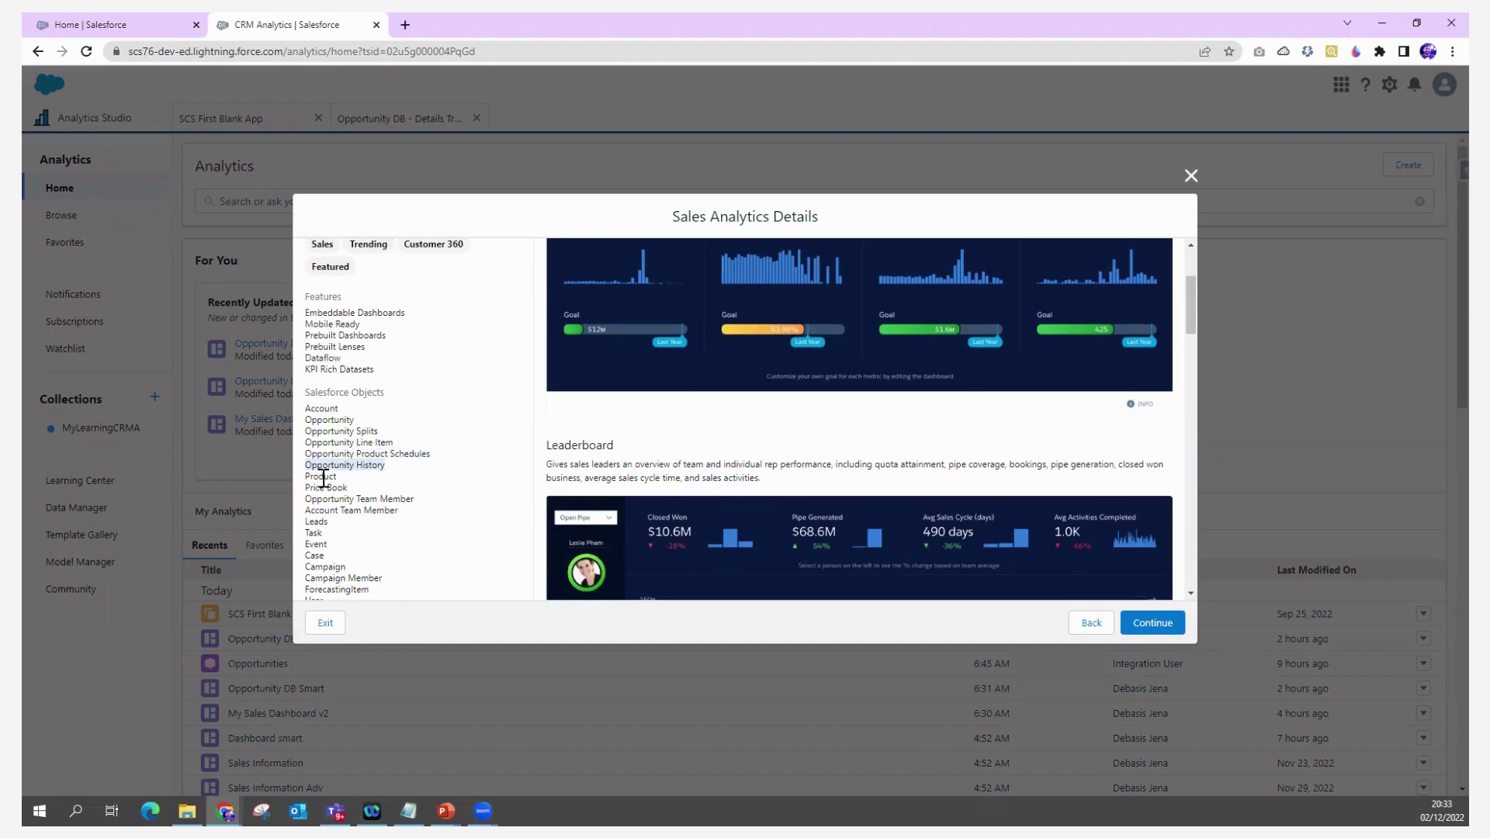
pyautogui.tripleClick(323, 476)
pyautogui.doubleClick(318, 488)
pyautogui.scroll(-1, 323, 519)
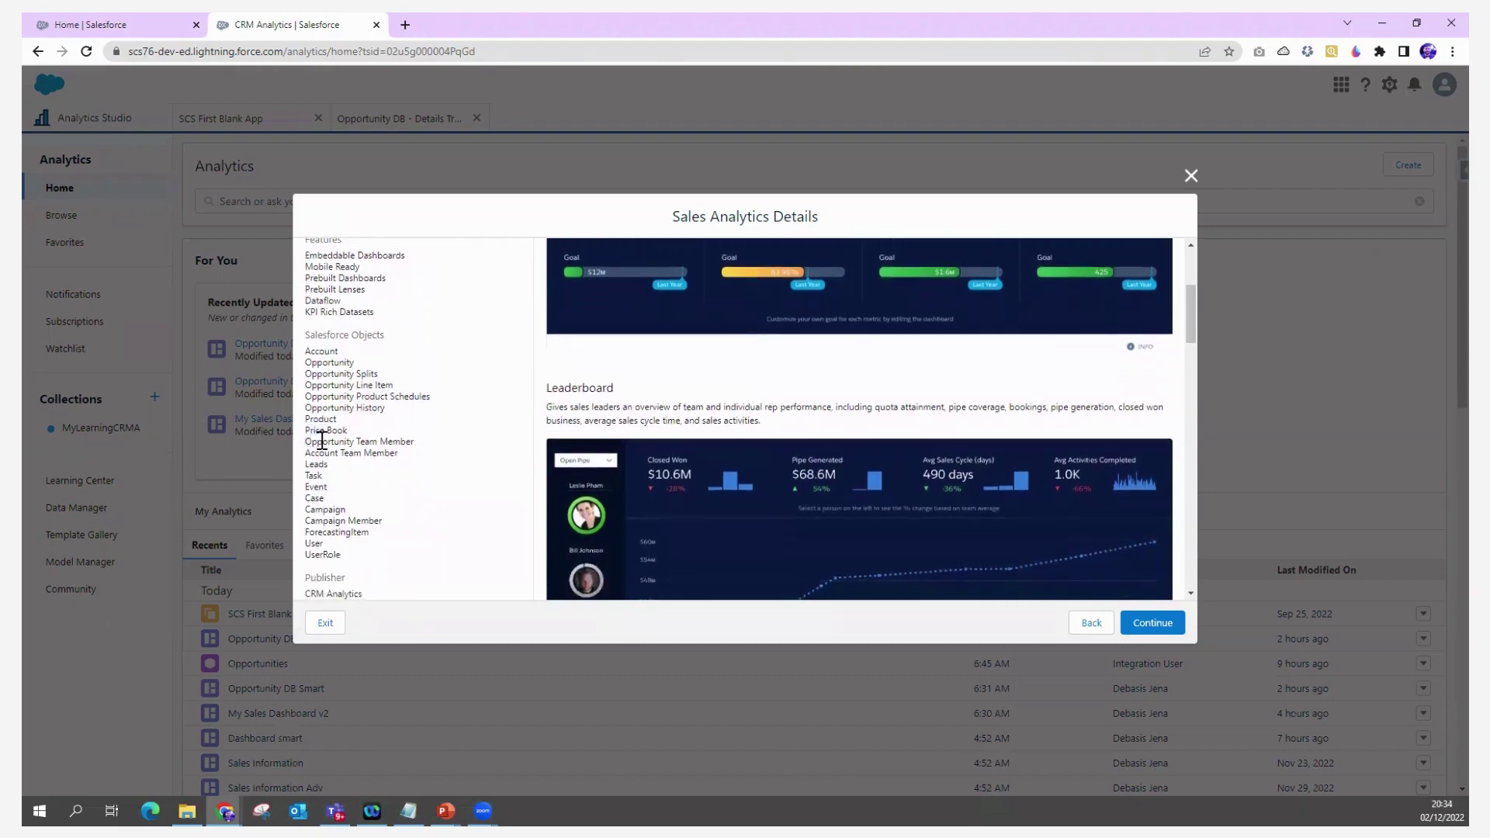
# Highlight Opportunity Team Member, Account Team Member, Campaign Member, then the whole object list
pyautogui.moveTo(322, 441); pyautogui.dragTo(399, 444)
pyautogui.moveTo(306, 453); pyautogui.dragTo(381, 454)
pyautogui.click(309, 471)
pyautogui.moveTo(307, 521); pyautogui.dragTo(374, 521)
pyautogui.click(311, 535)
pyautogui.moveTo(351, 563); pyautogui.dragTo(305, 338)
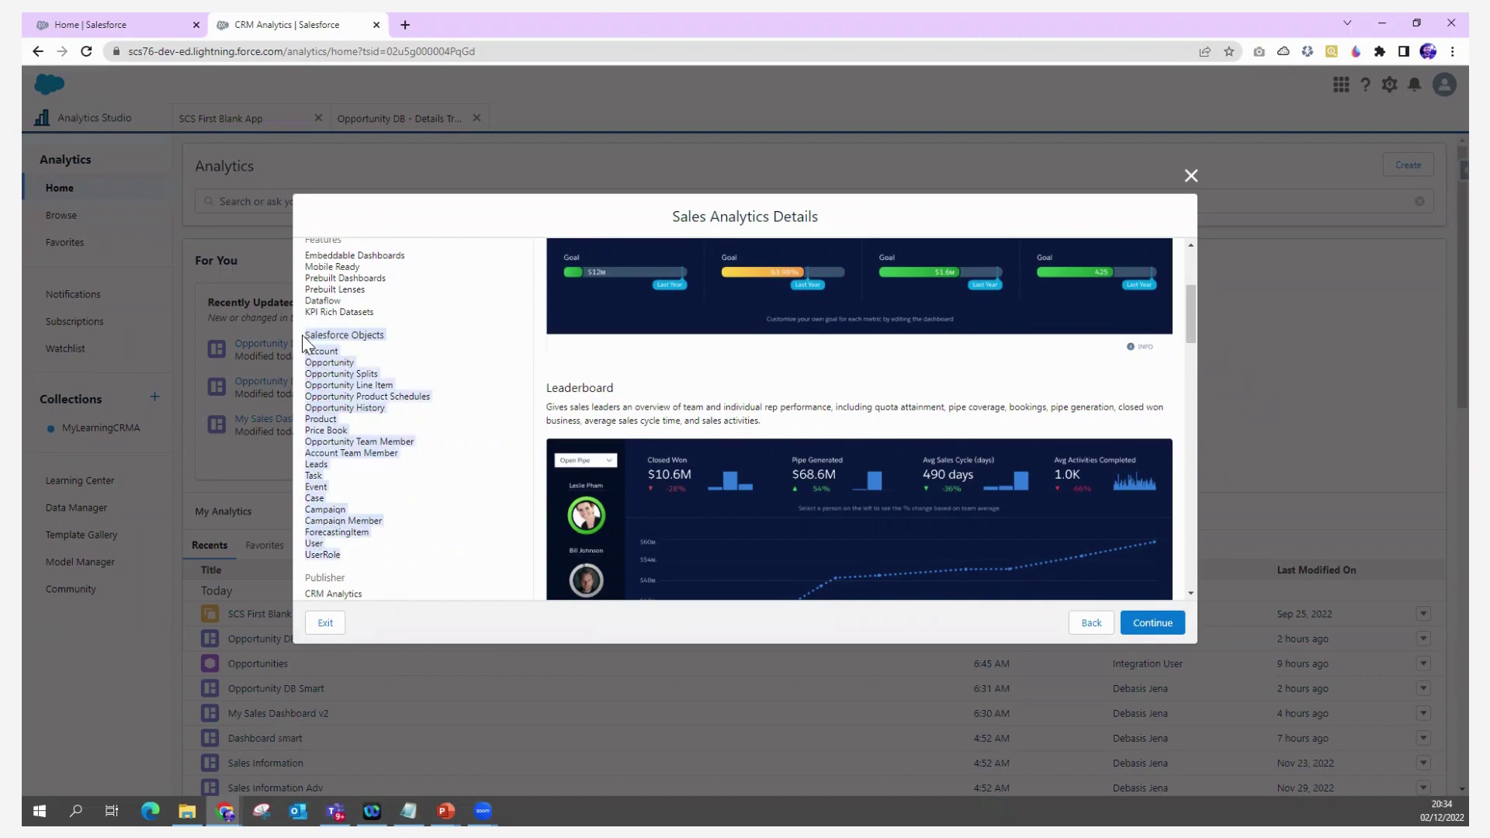
# Highlight the Sales Analytics Home dashboard heading and its year-to-date key performance description
pyautogui.scroll(-1, 381, 415)
pyautogui.scroll(-2, 381, 416)
pyautogui.scroll(5, 381, 416)
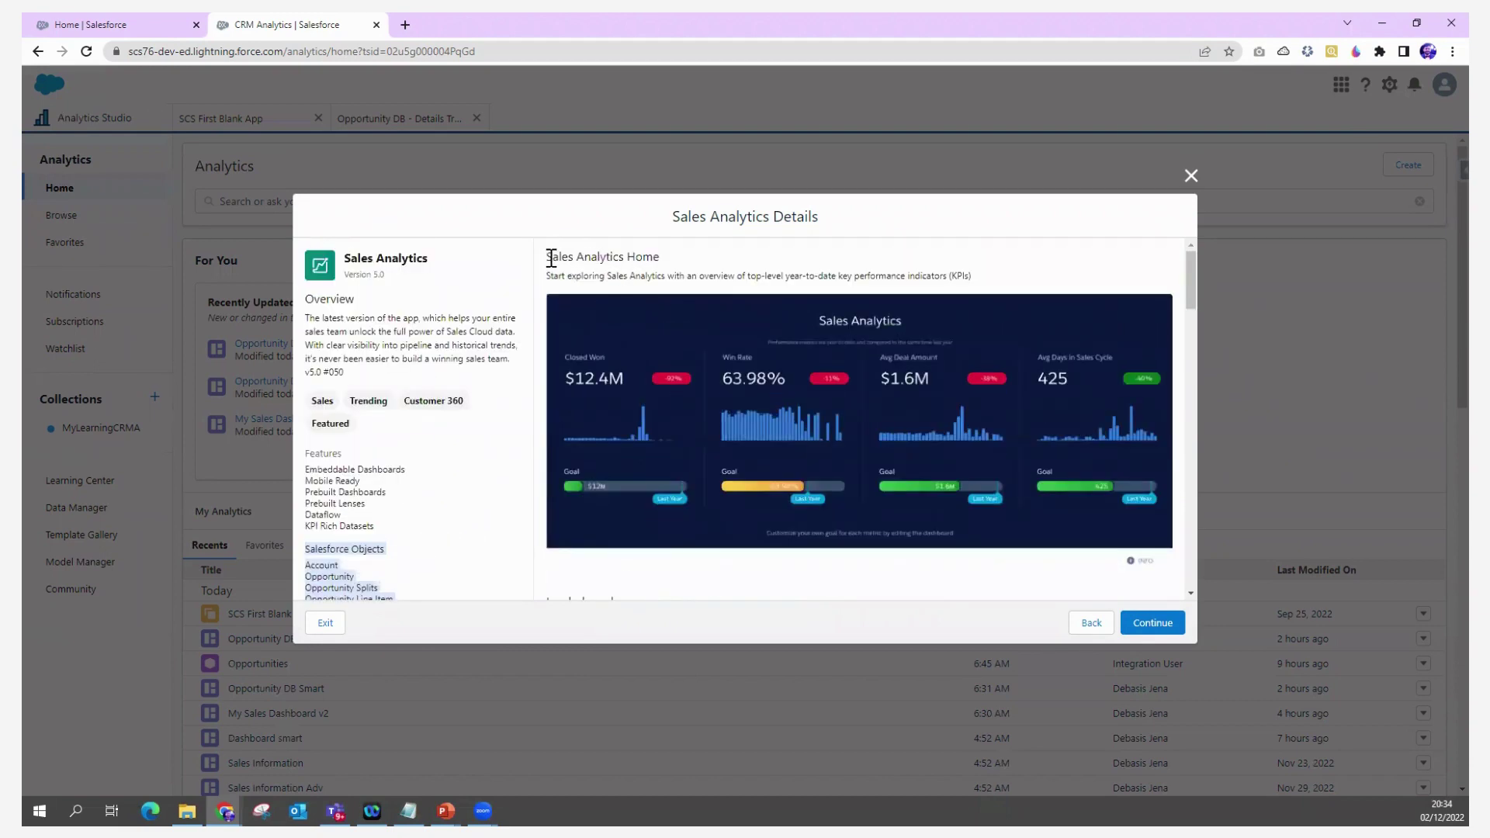
pyautogui.click(556, 256)
pyautogui.moveTo(556, 257); pyautogui.dragTo(667, 259)
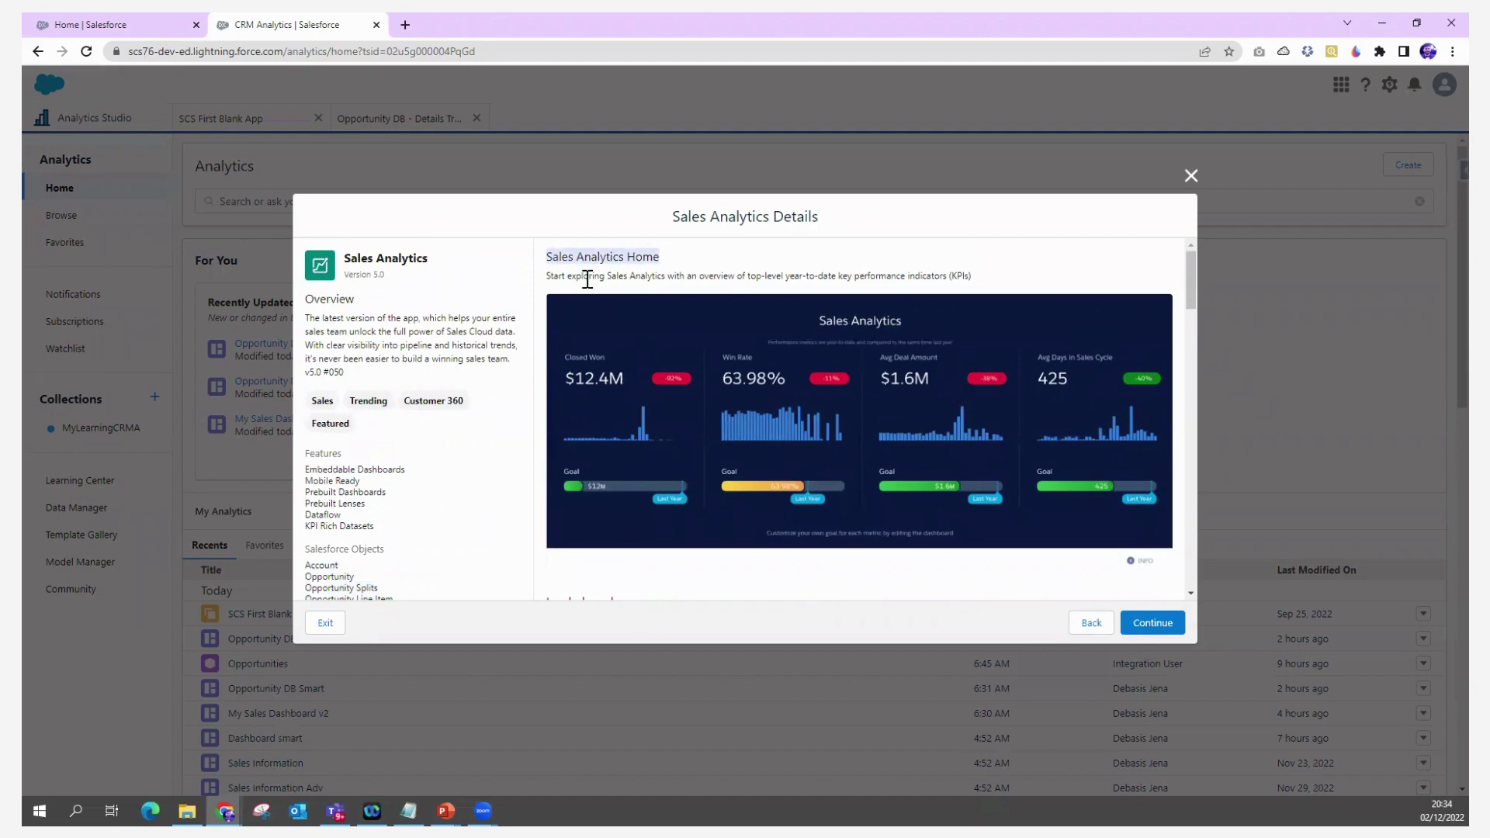
pyautogui.moveTo(573, 278); pyautogui.dragTo(649, 276)
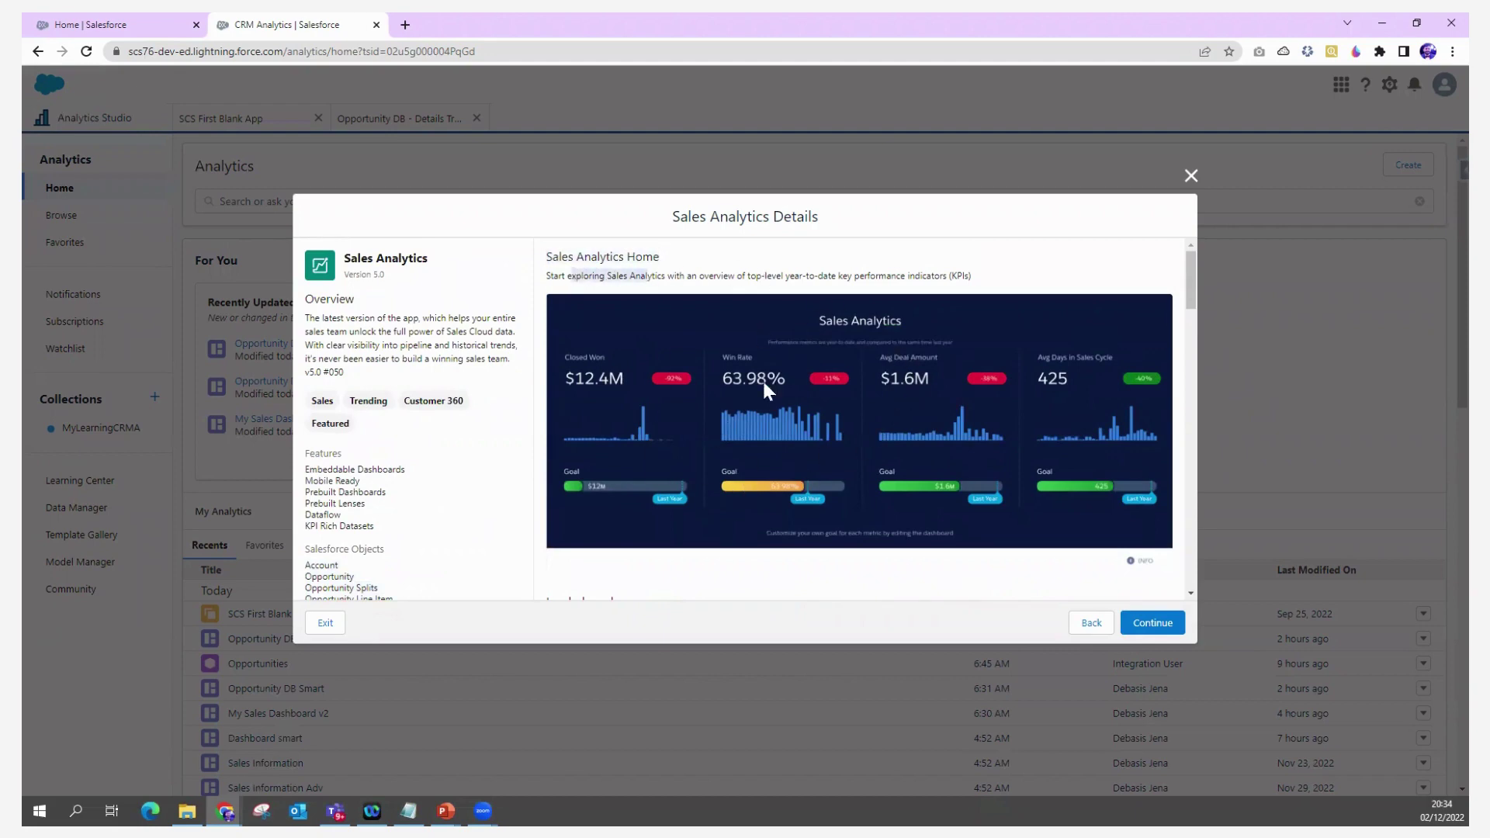
pyautogui.moveTo(784, 276); pyautogui.dragTo(916, 276)
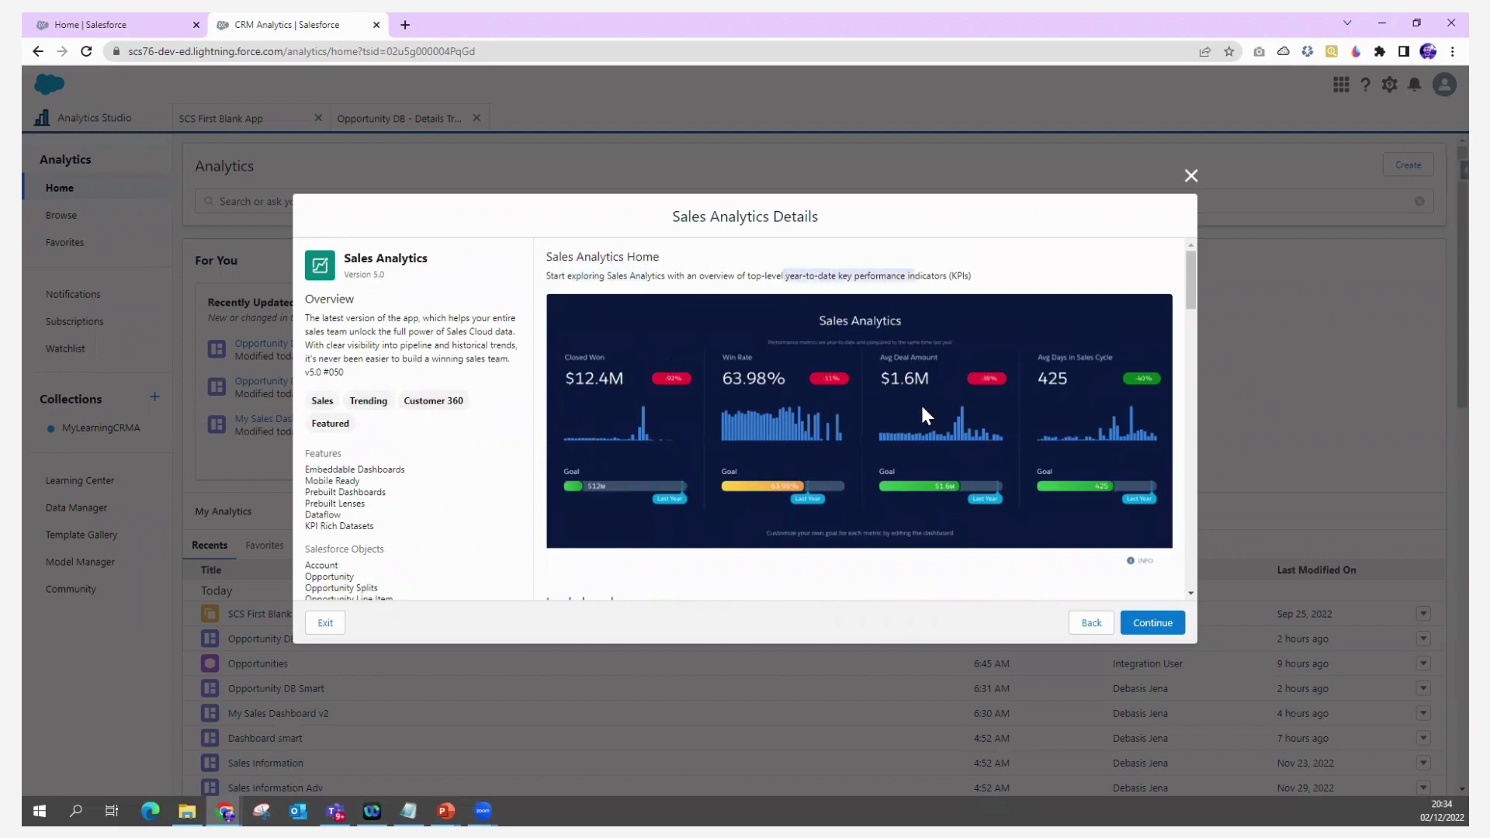
# Scroll through the dashboard previews, highlighting the Trending description, down to Executive Overview
pyautogui.scroll(-5, 681, 396)
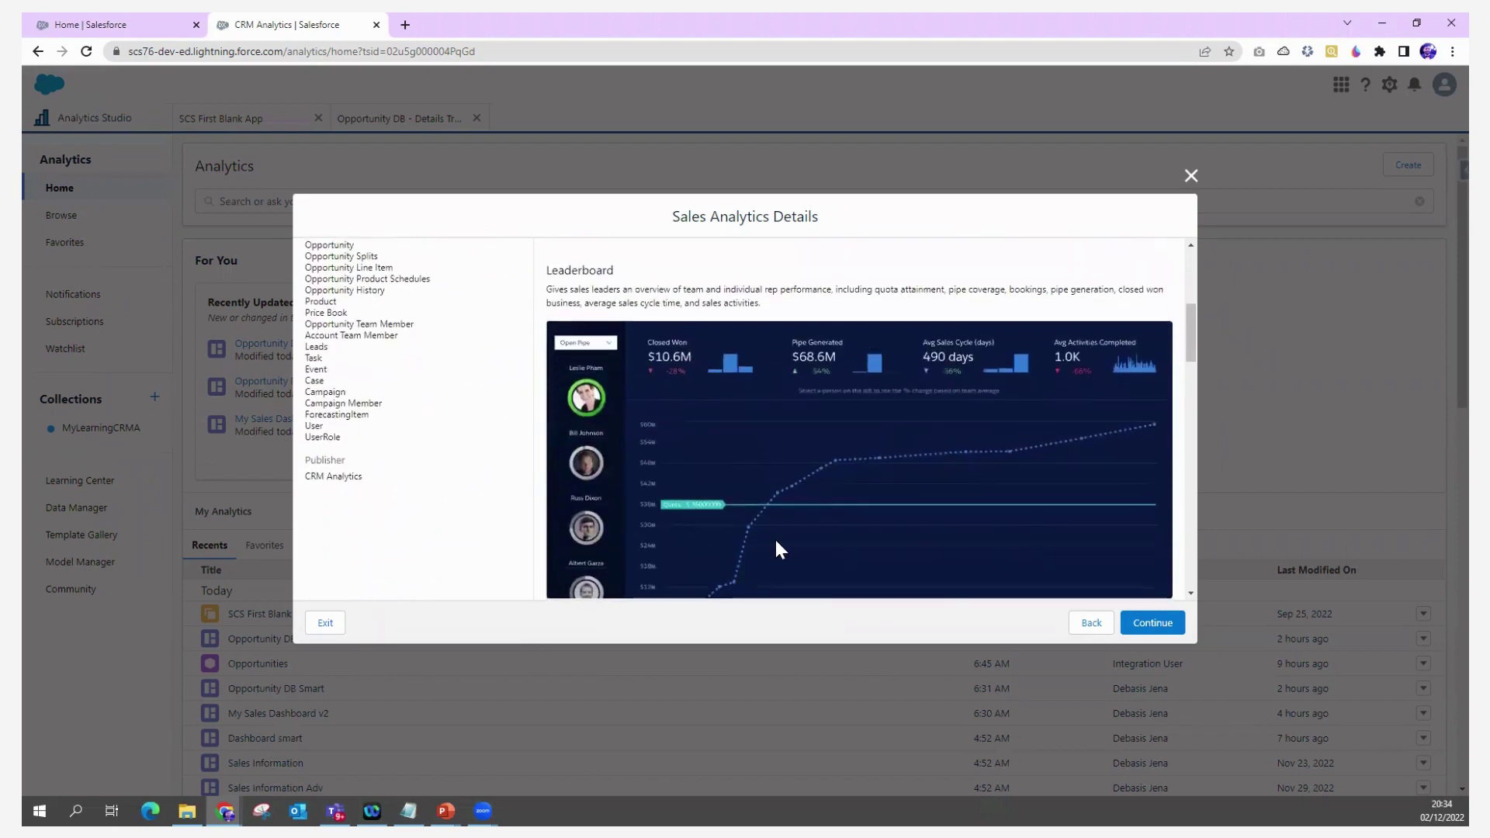
pyautogui.scroll(-4, 776, 542)
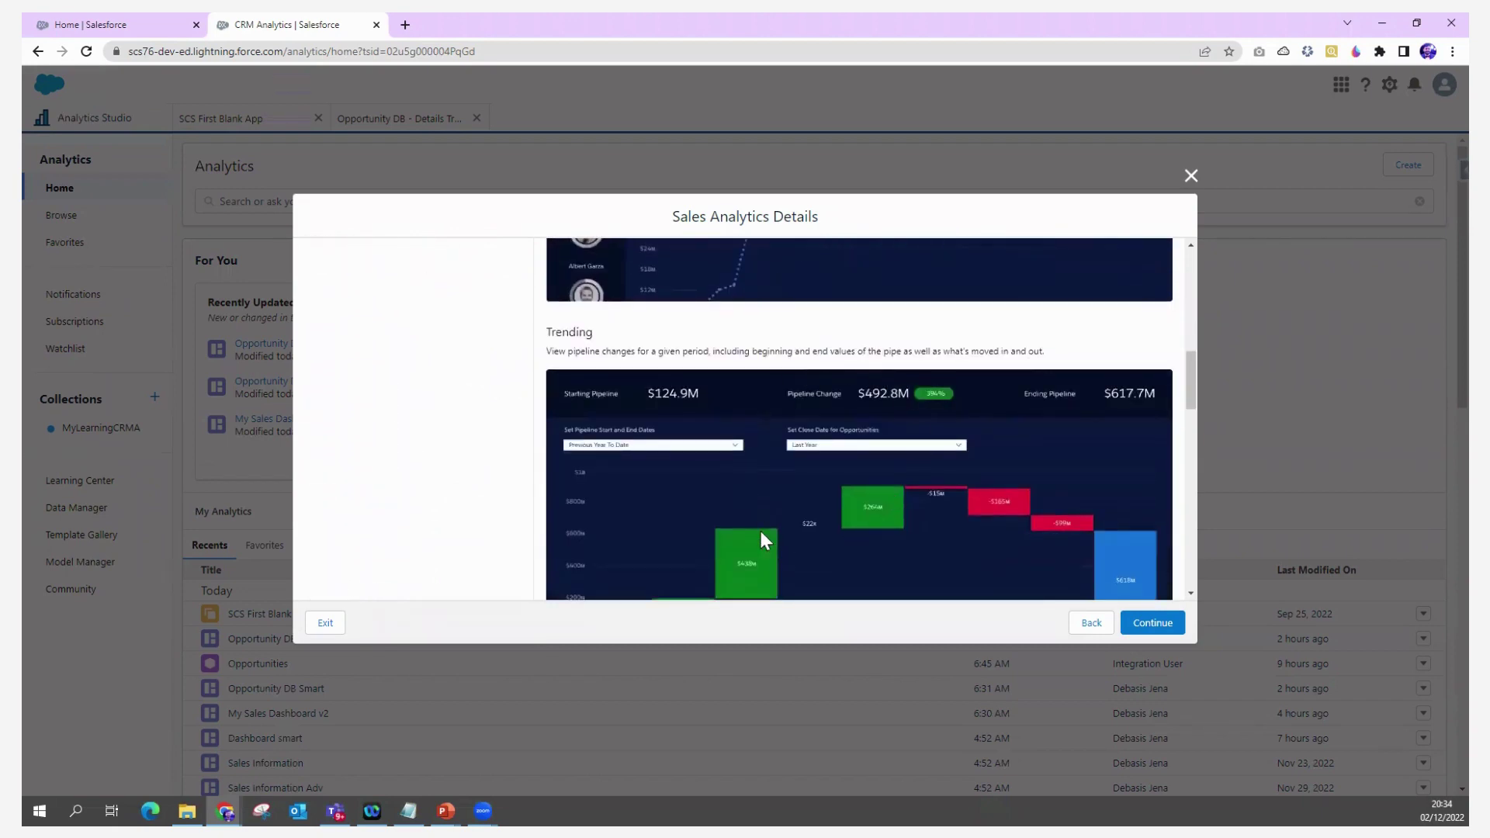
pyautogui.moveTo(607, 349); pyautogui.dragTo(730, 349)
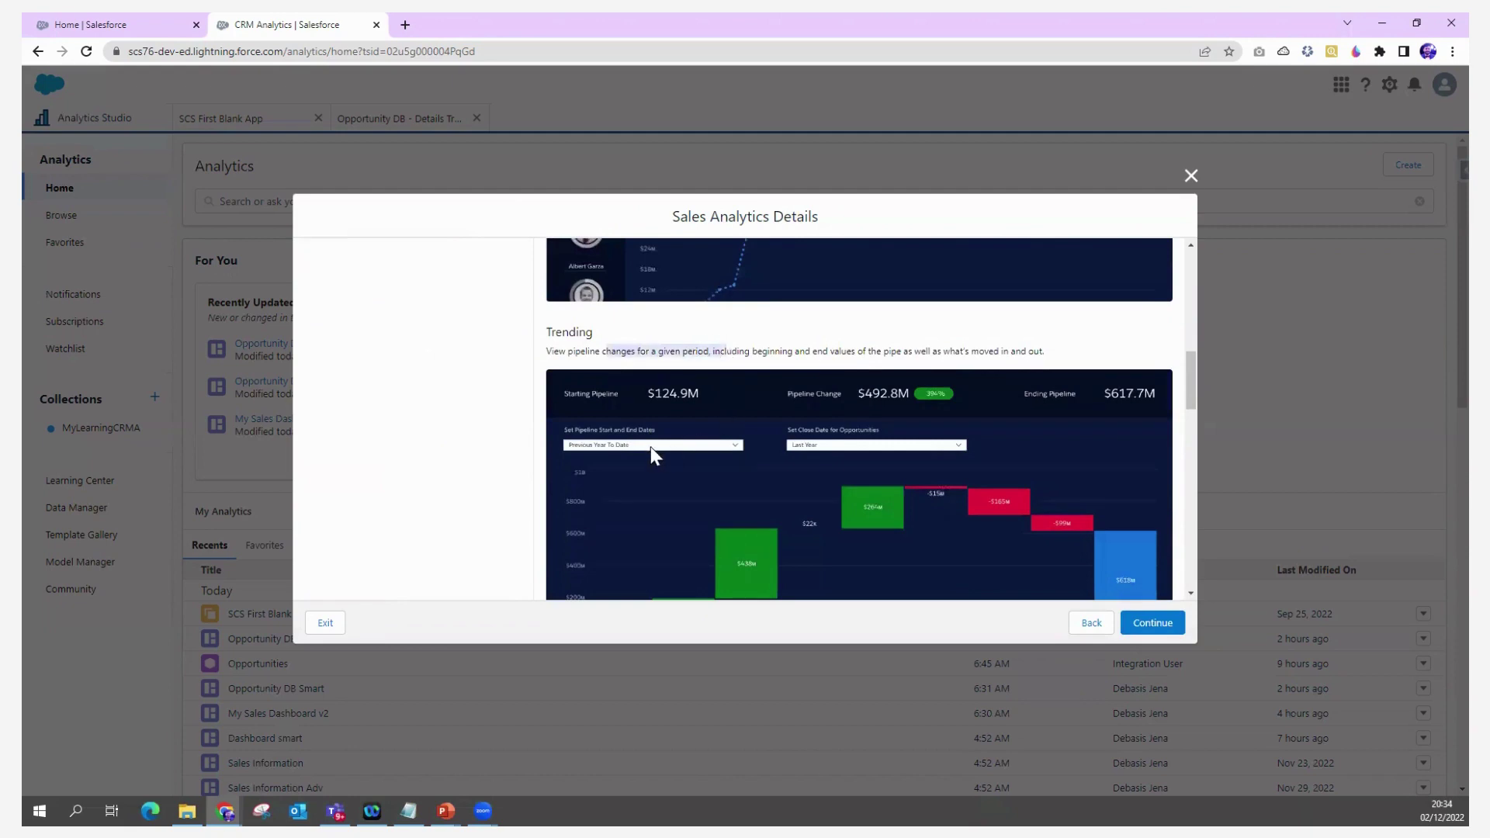
pyautogui.scroll(-5, 724, 458)
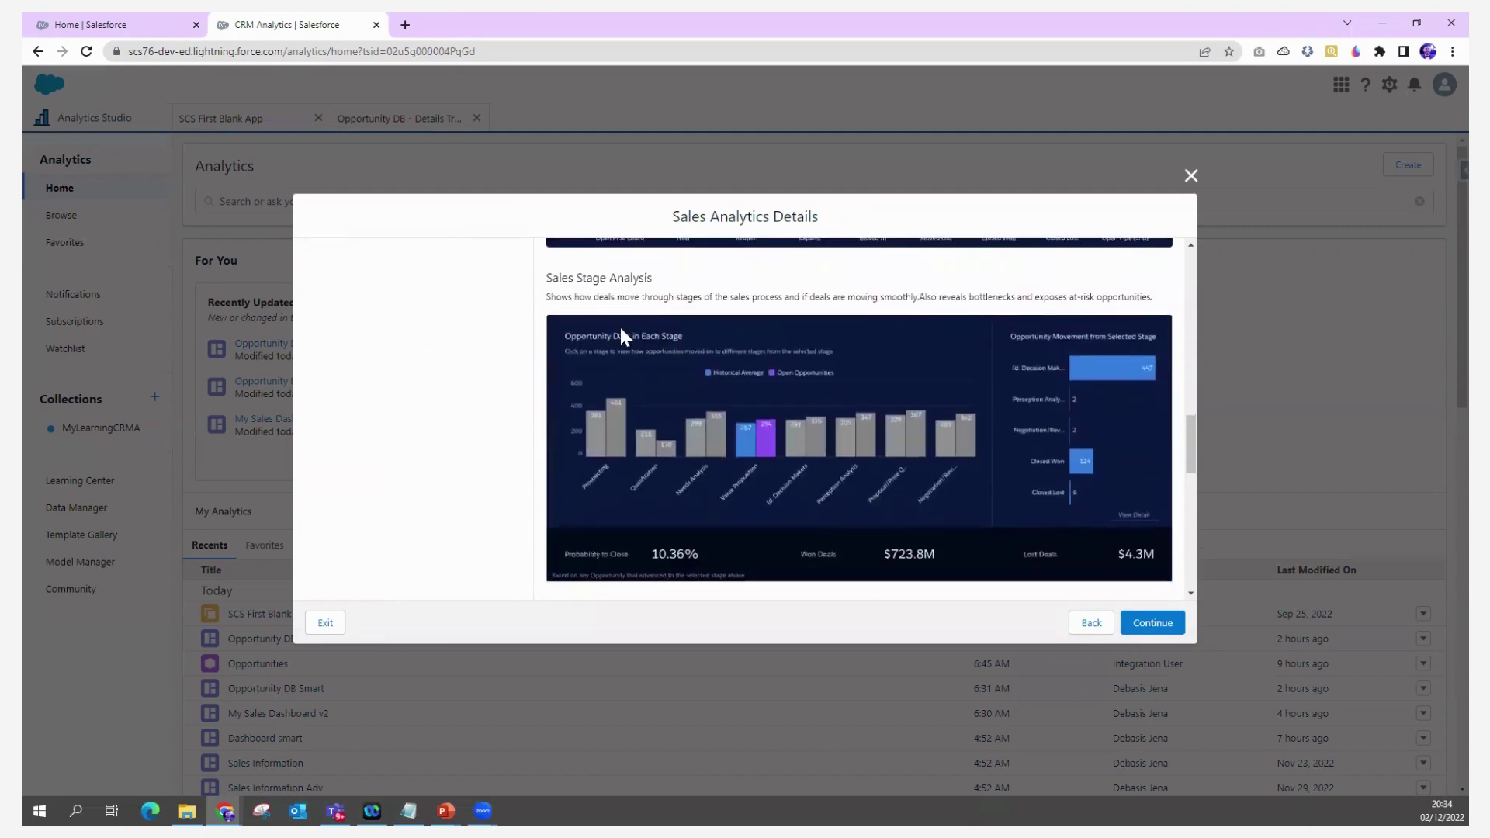
pyautogui.moveTo(548, 278); pyautogui.dragTo(660, 278)
pyautogui.scroll(-2, 711, 403)
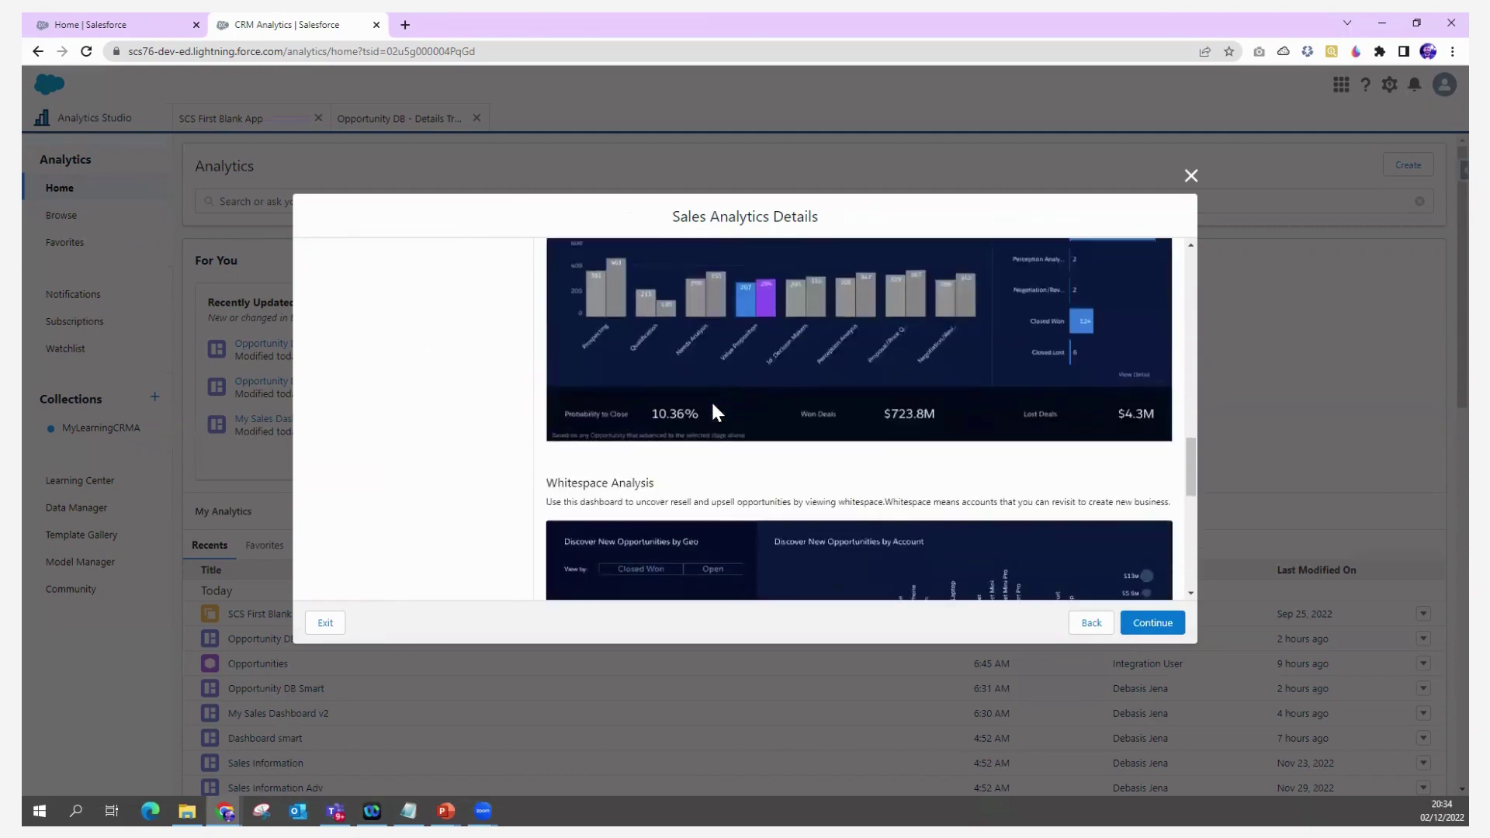
pyautogui.scroll(-3, 713, 405)
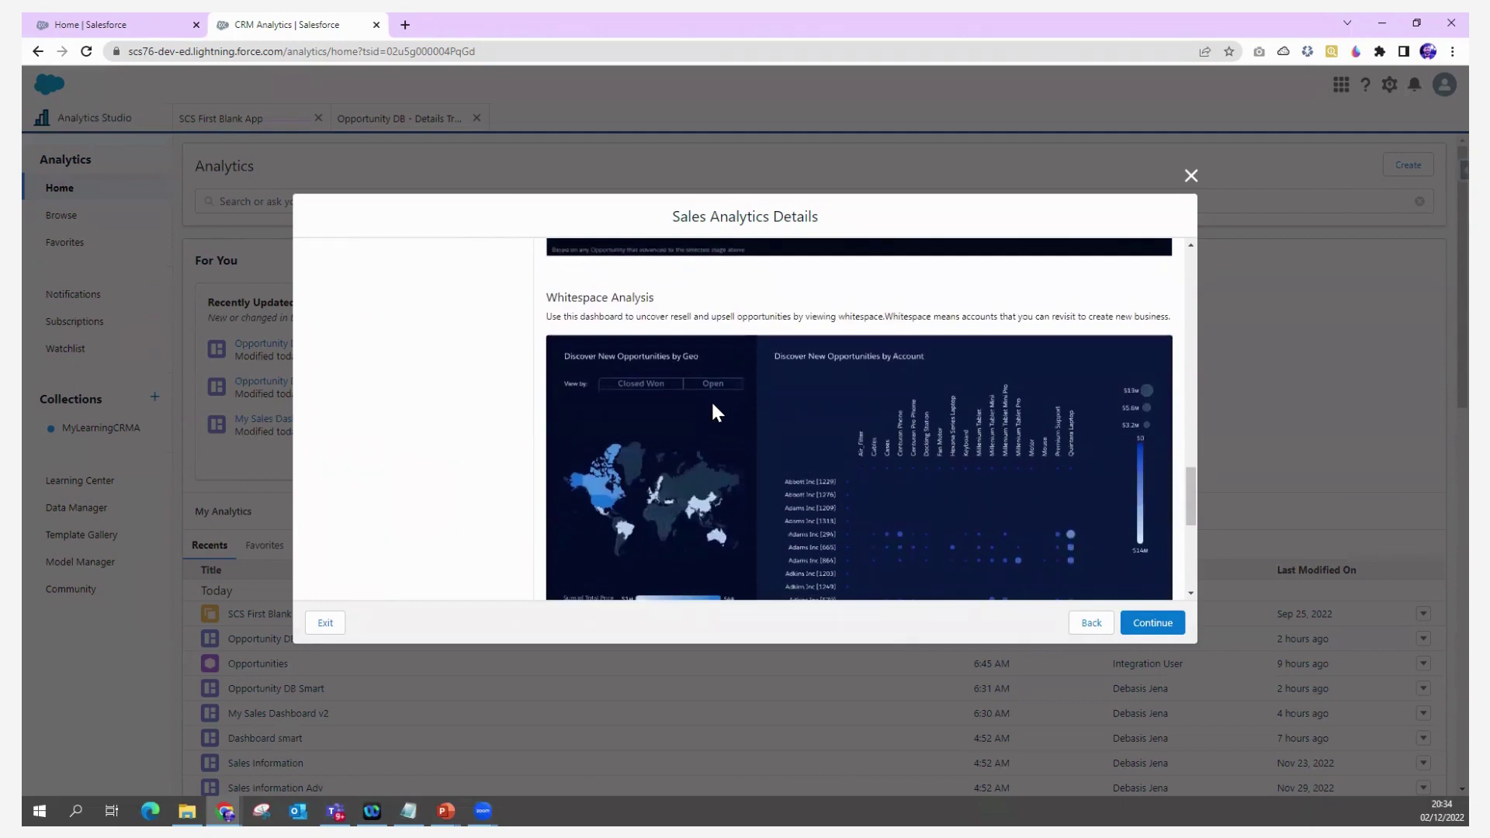
pyautogui.scroll(-5, 715, 412)
pyautogui.scroll(1, 715, 411)
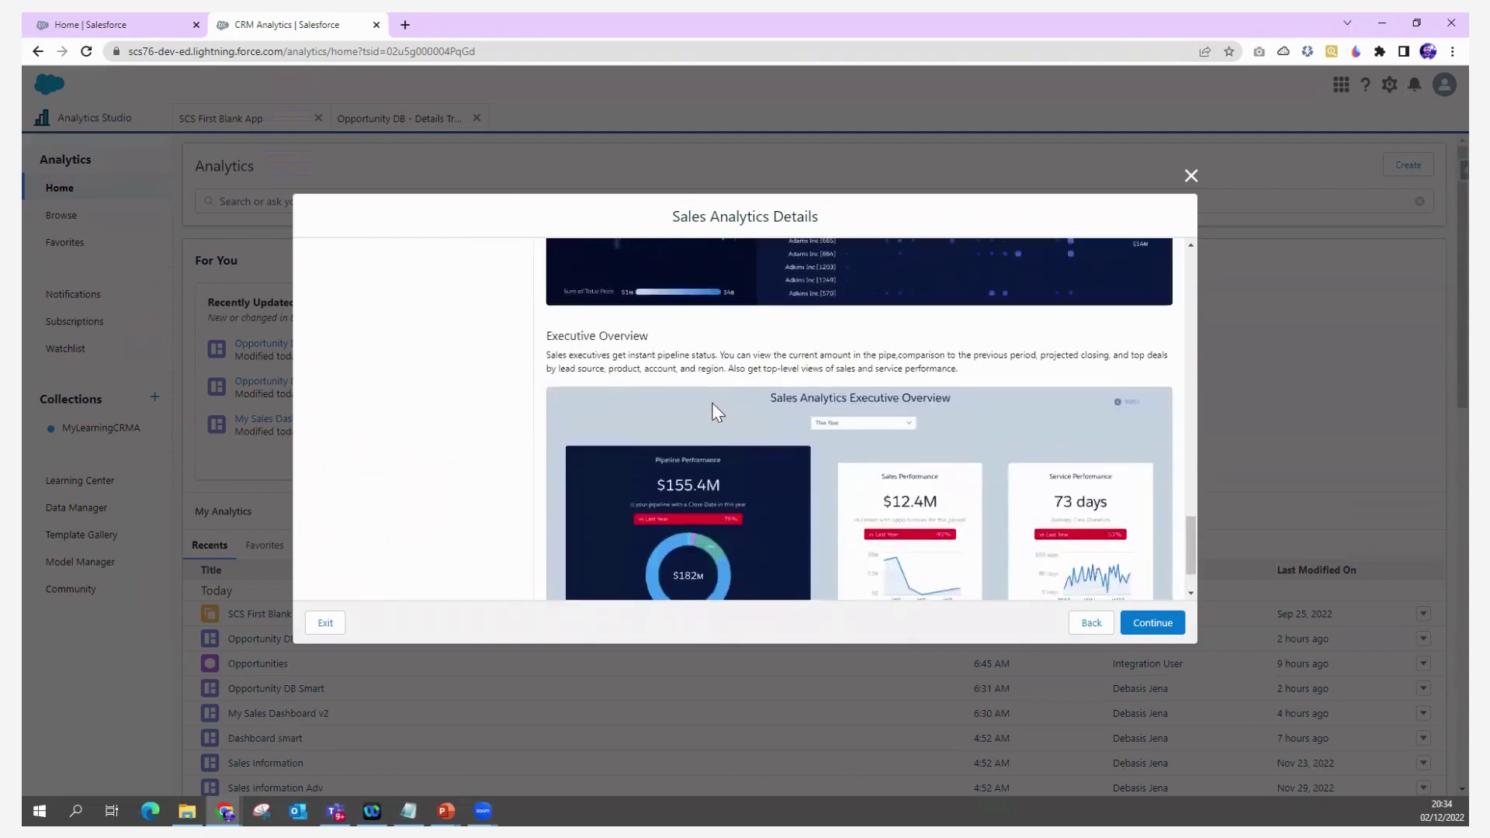
pyautogui.scroll(-1, 716, 412)
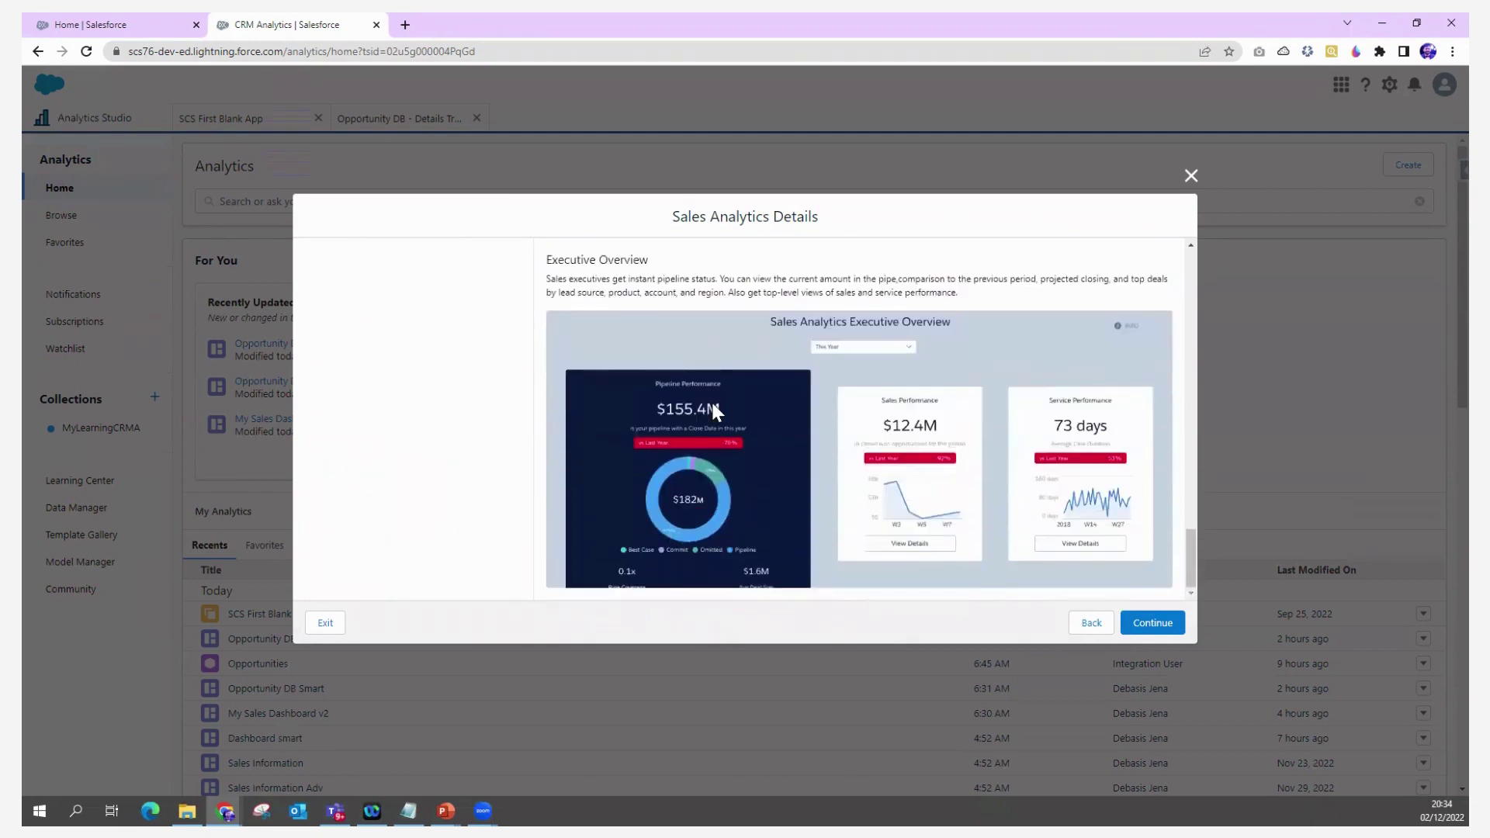
# Continue to 'Pick answers to reuse' and choose 'Create a brand new app'
pyautogui.click(1162, 628)
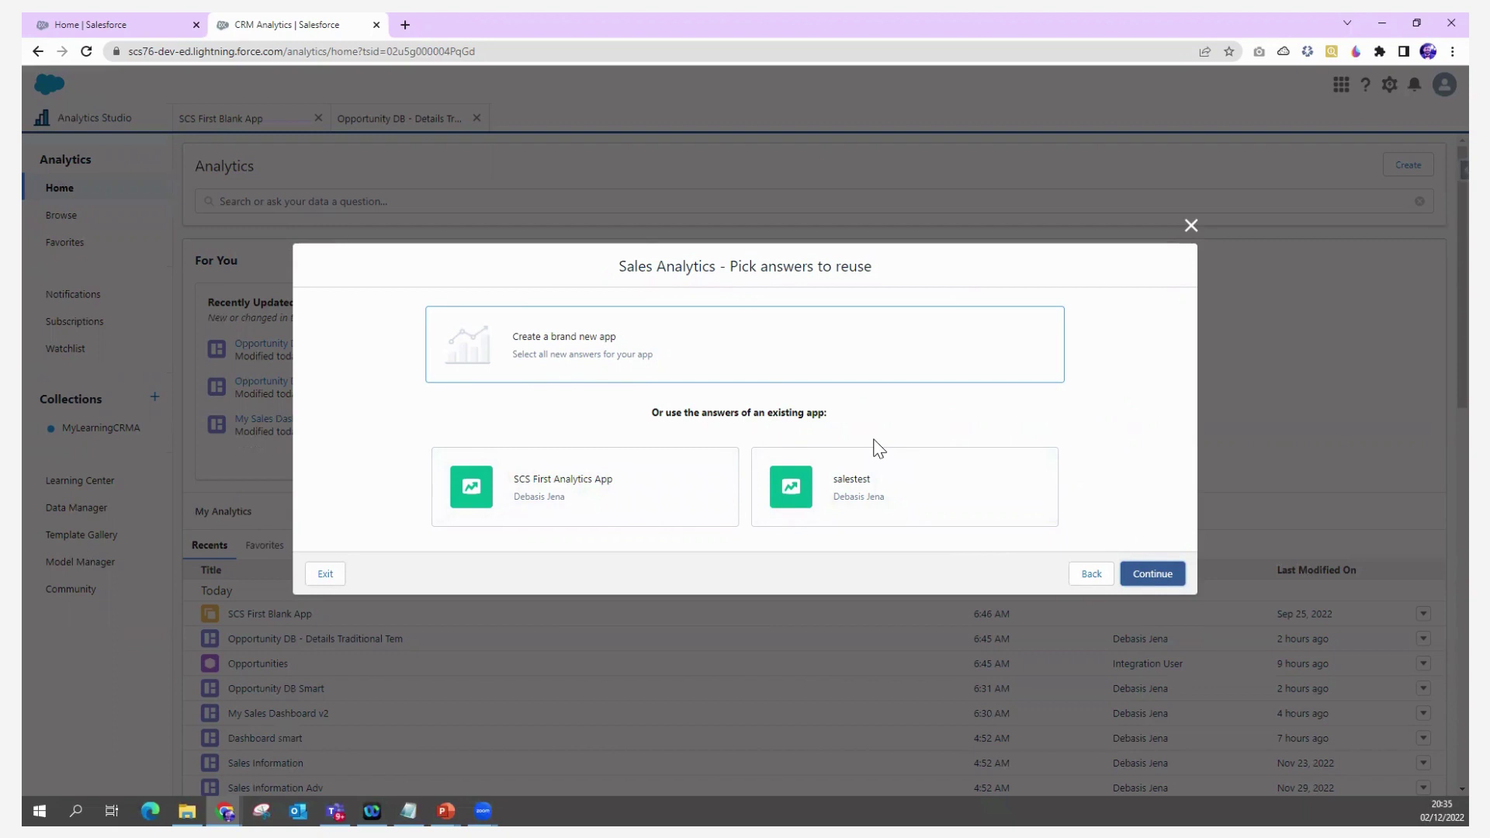
pyautogui.moveTo(620, 266); pyautogui.dragTo(720, 268)
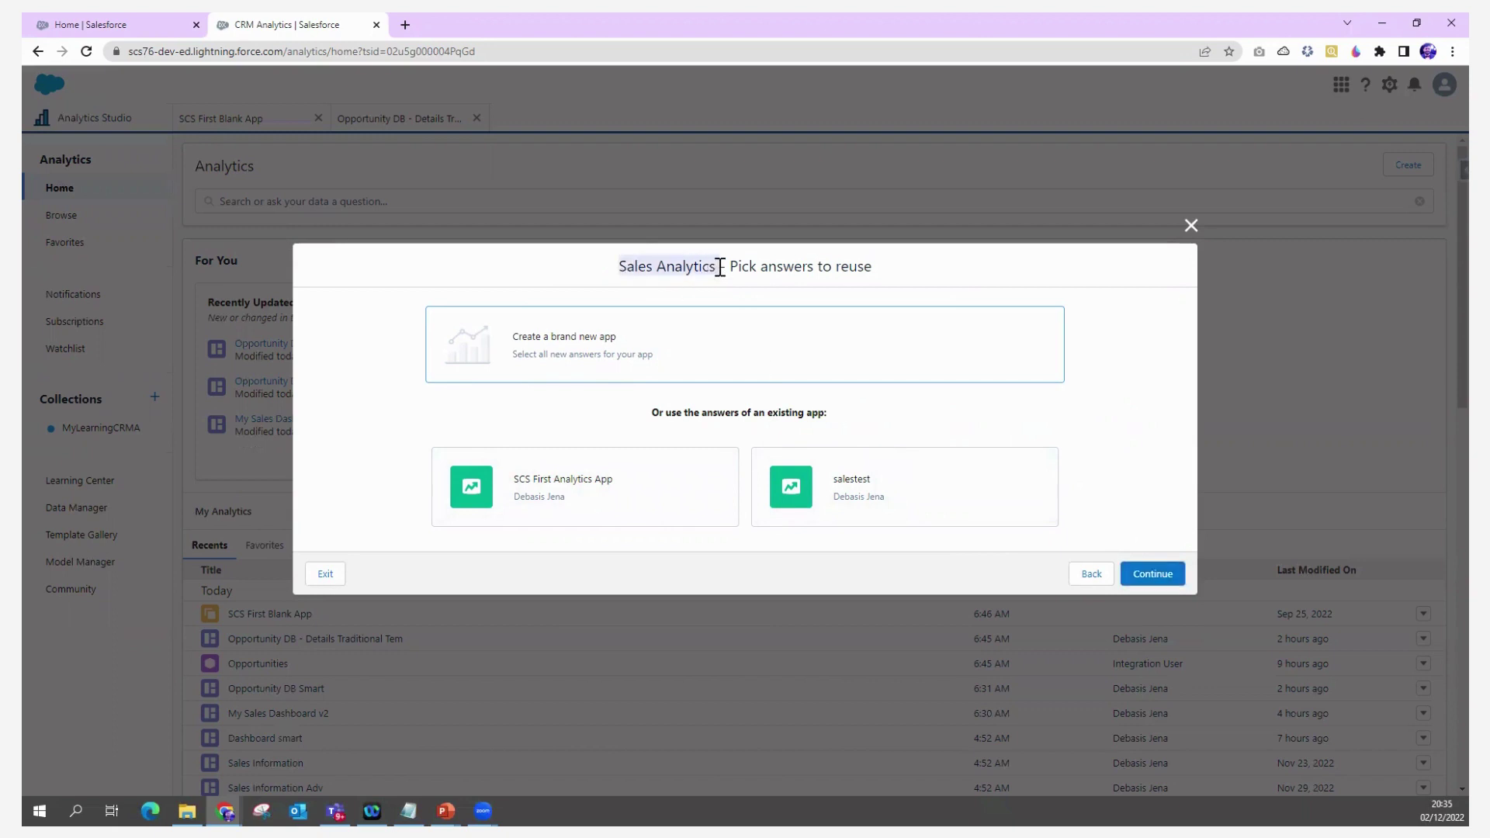
pyautogui.click(548, 350)
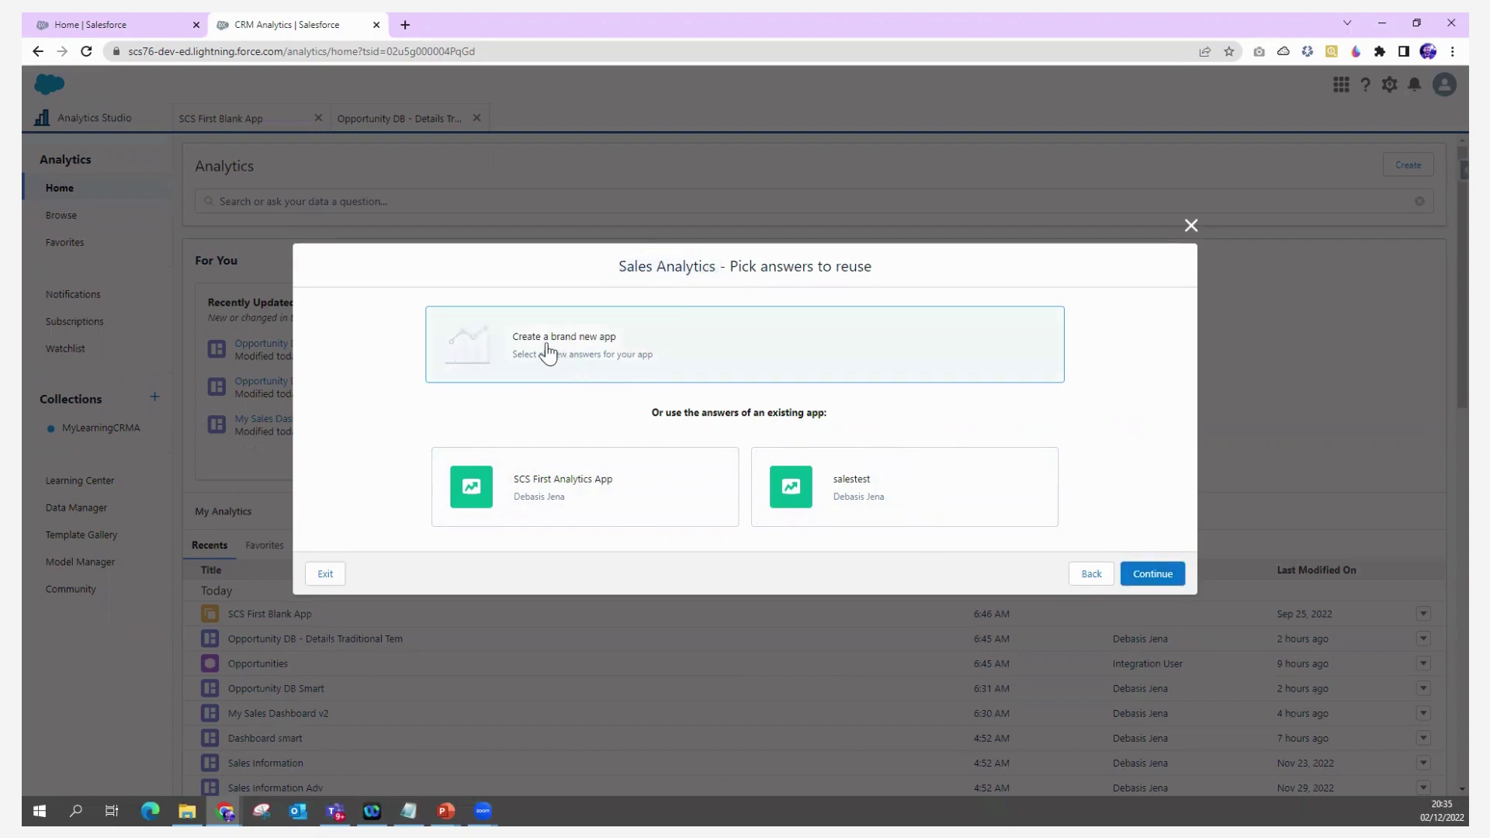
# Continue to the Personalize readiness checklist, review each check's details, and accept with 'Looks good, next'
pyautogui.click(1149, 574)
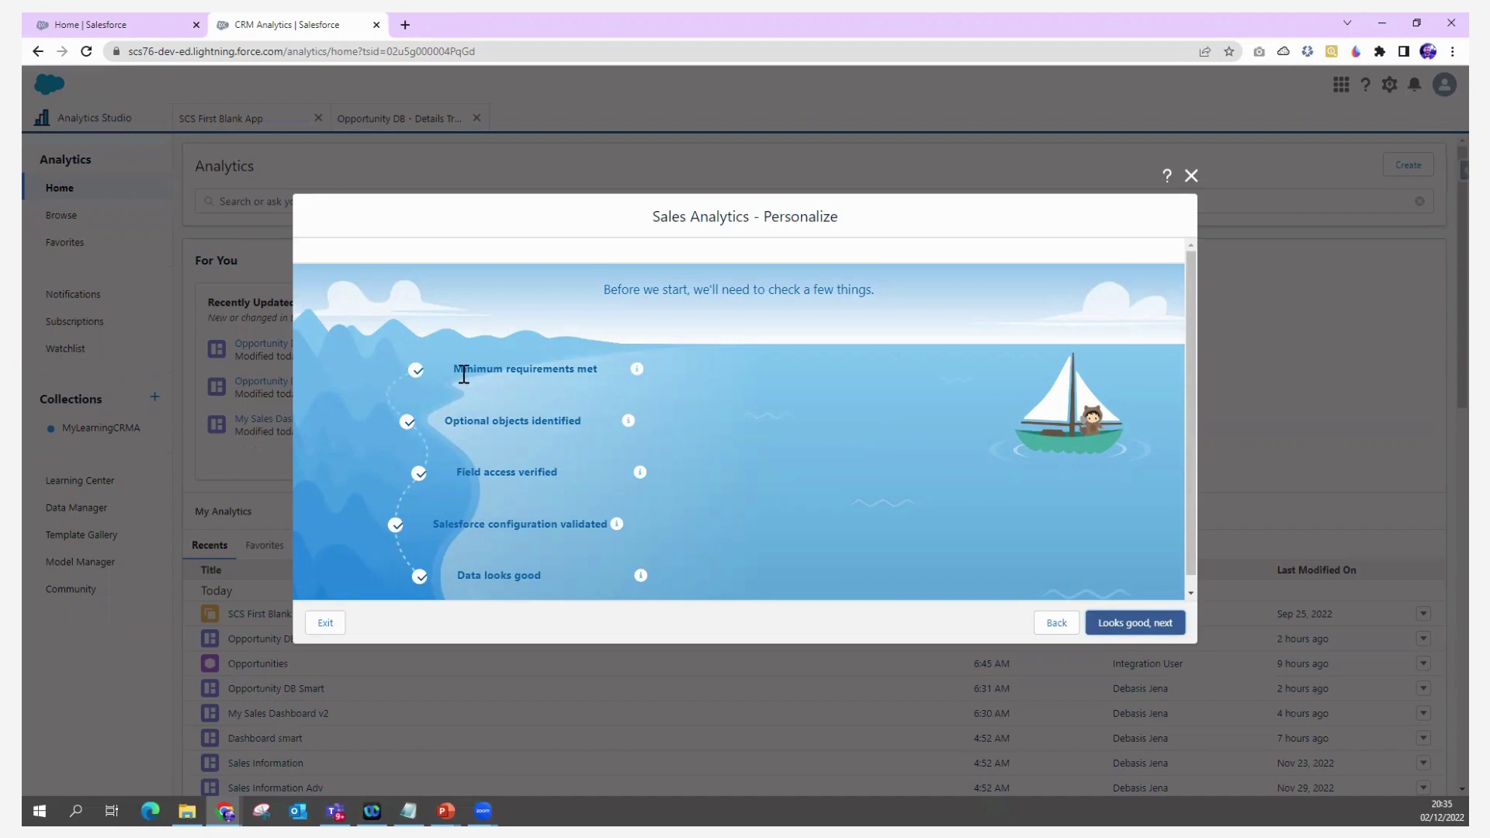
pyautogui.moveTo(636, 371)
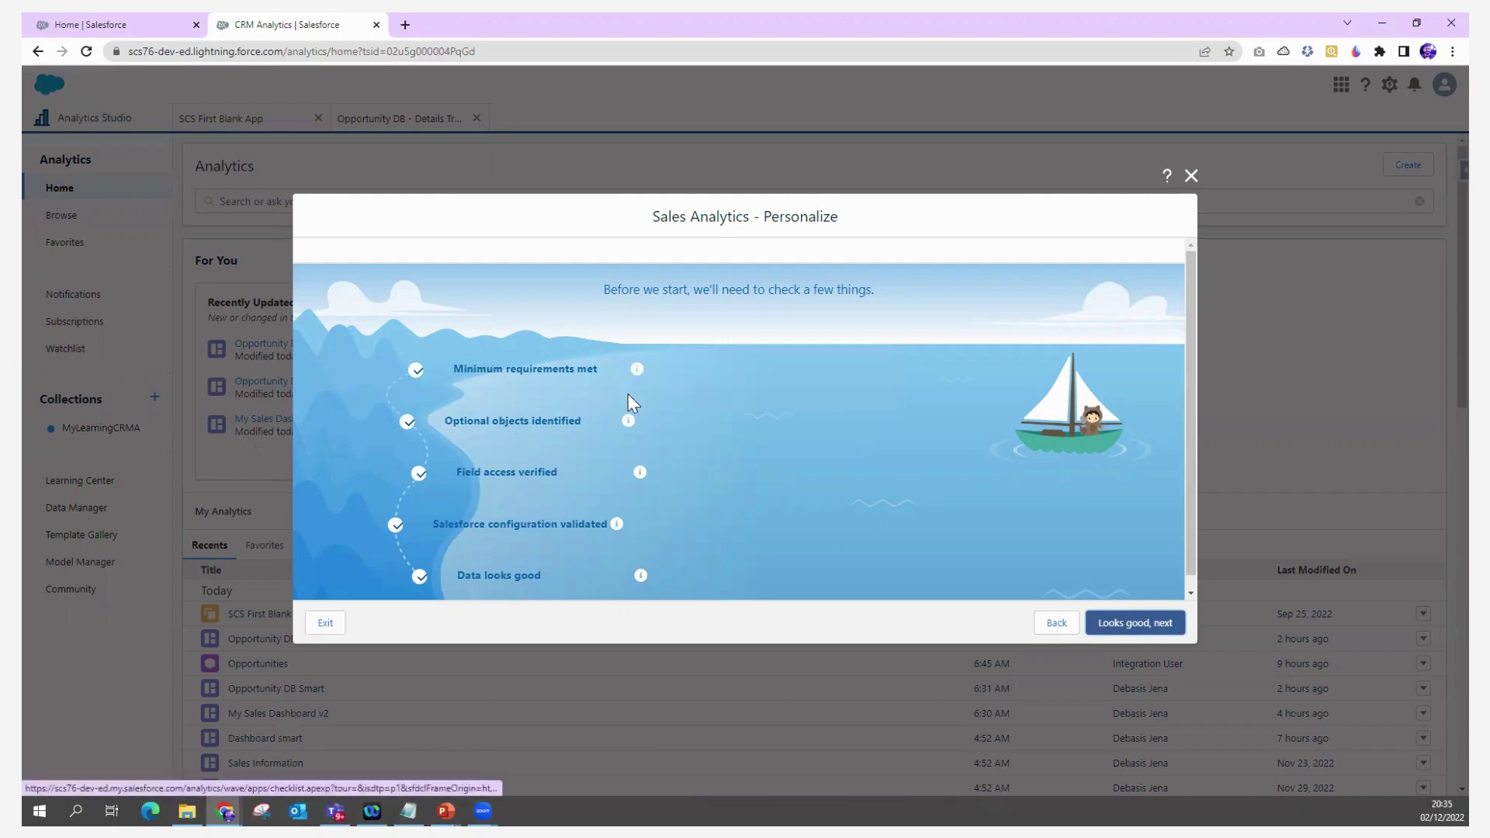
pyautogui.moveTo(629, 420)
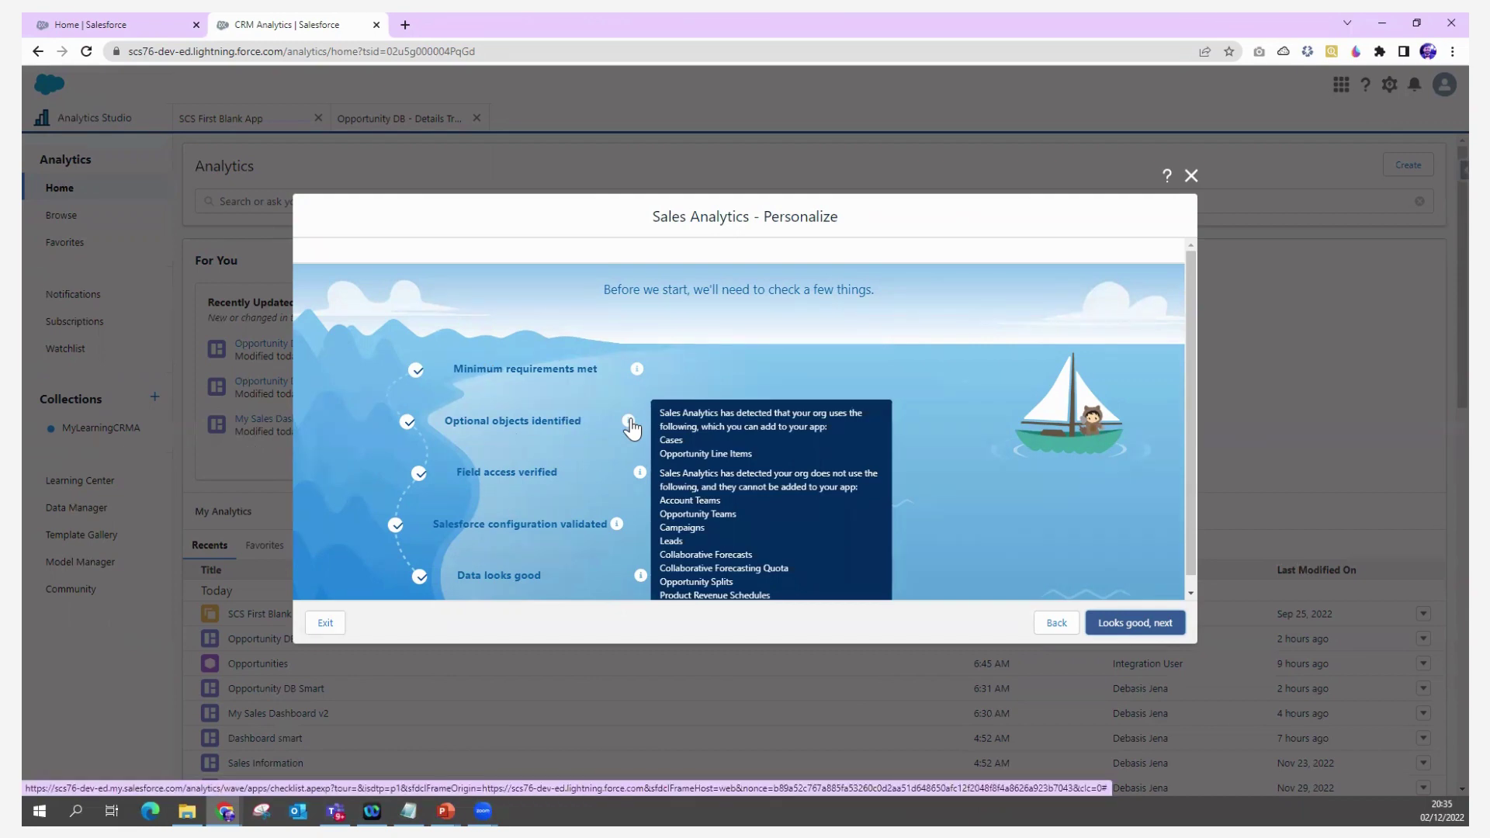
pyautogui.moveTo(635, 479)
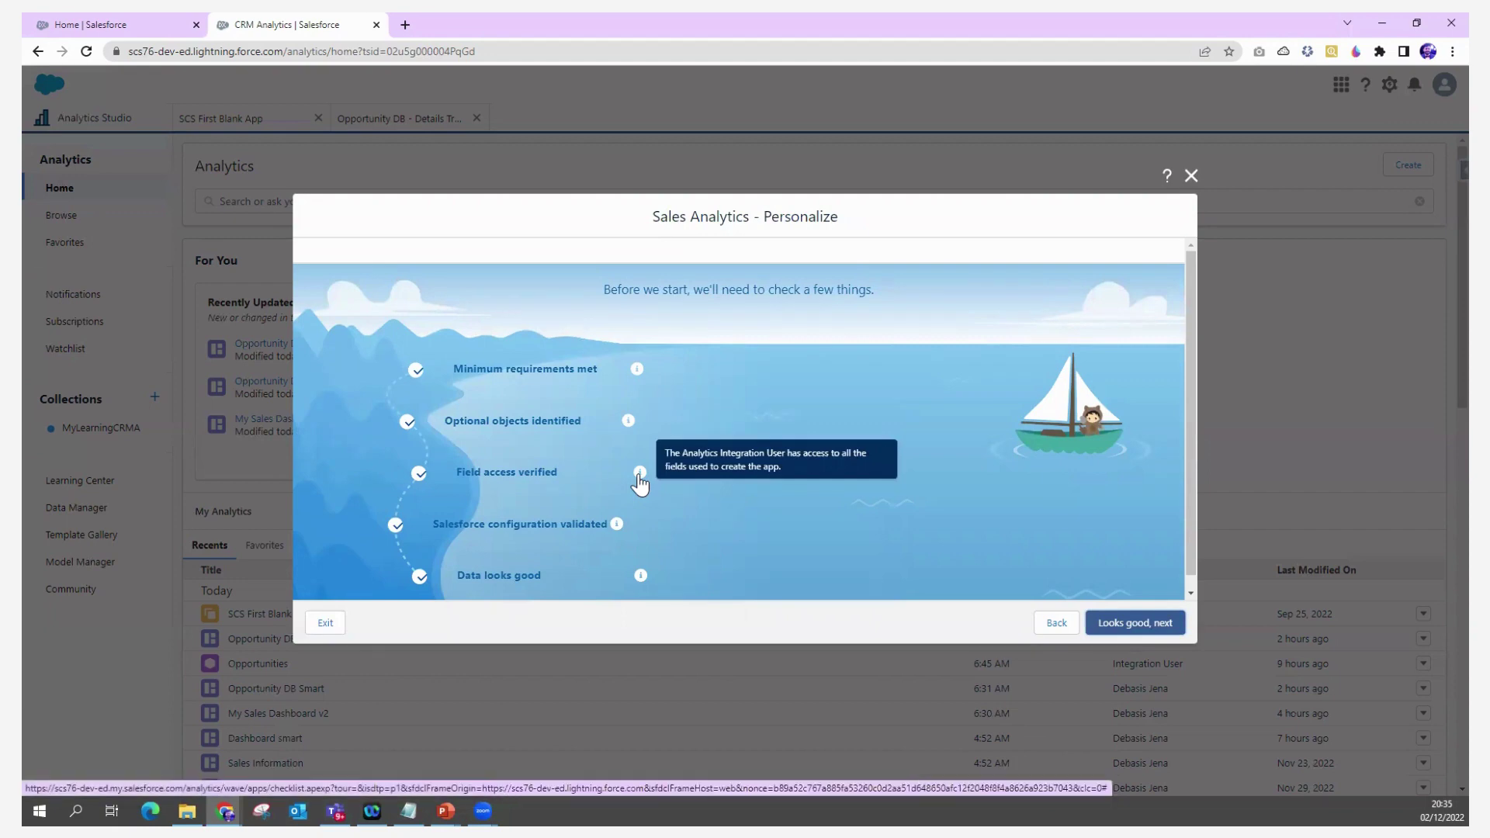
pyautogui.scroll(-1, 614, 536)
pyautogui.moveTo(641, 567)
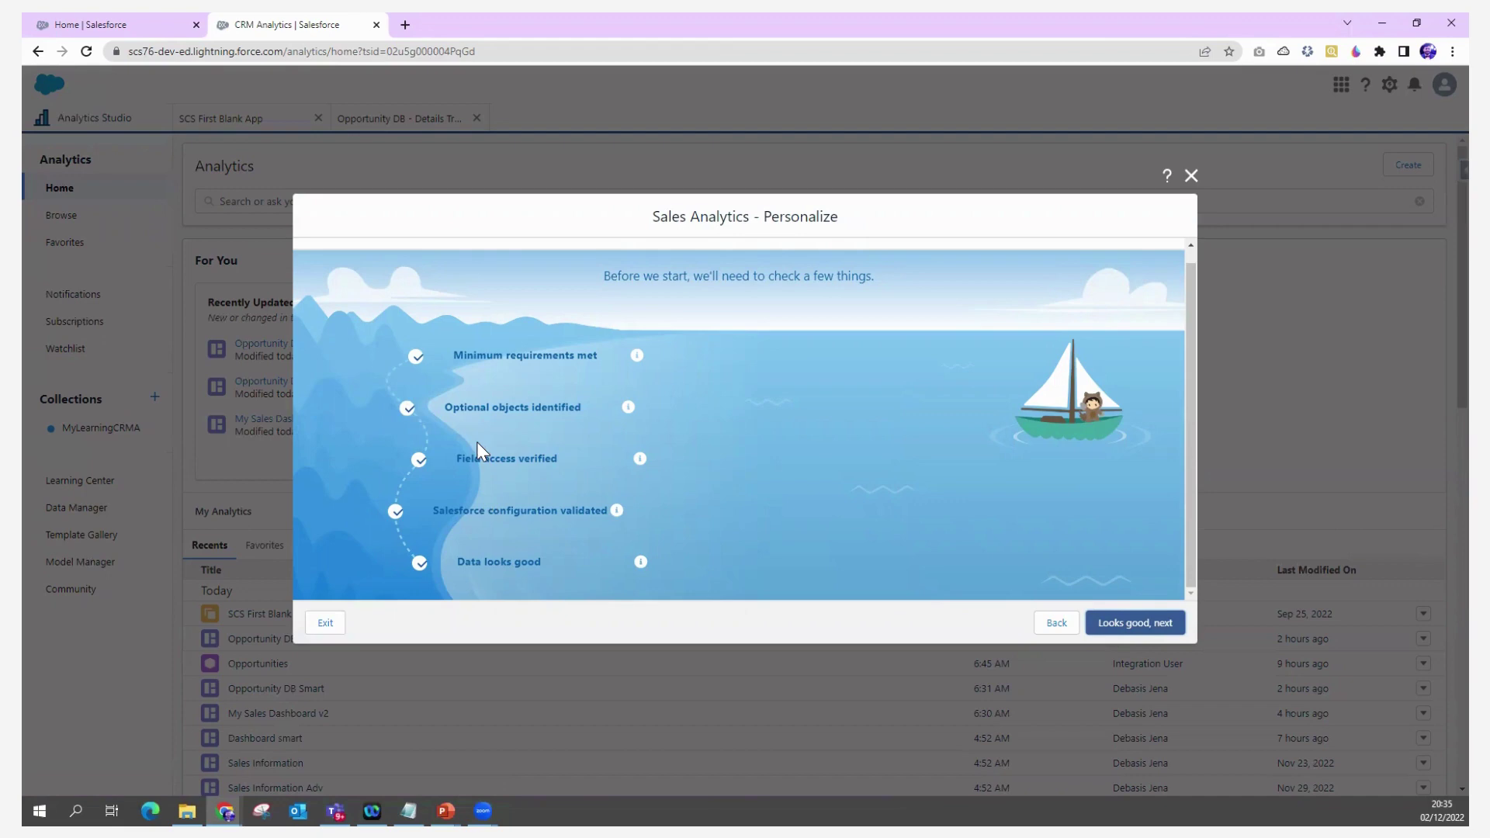
pyautogui.click(1139, 628)
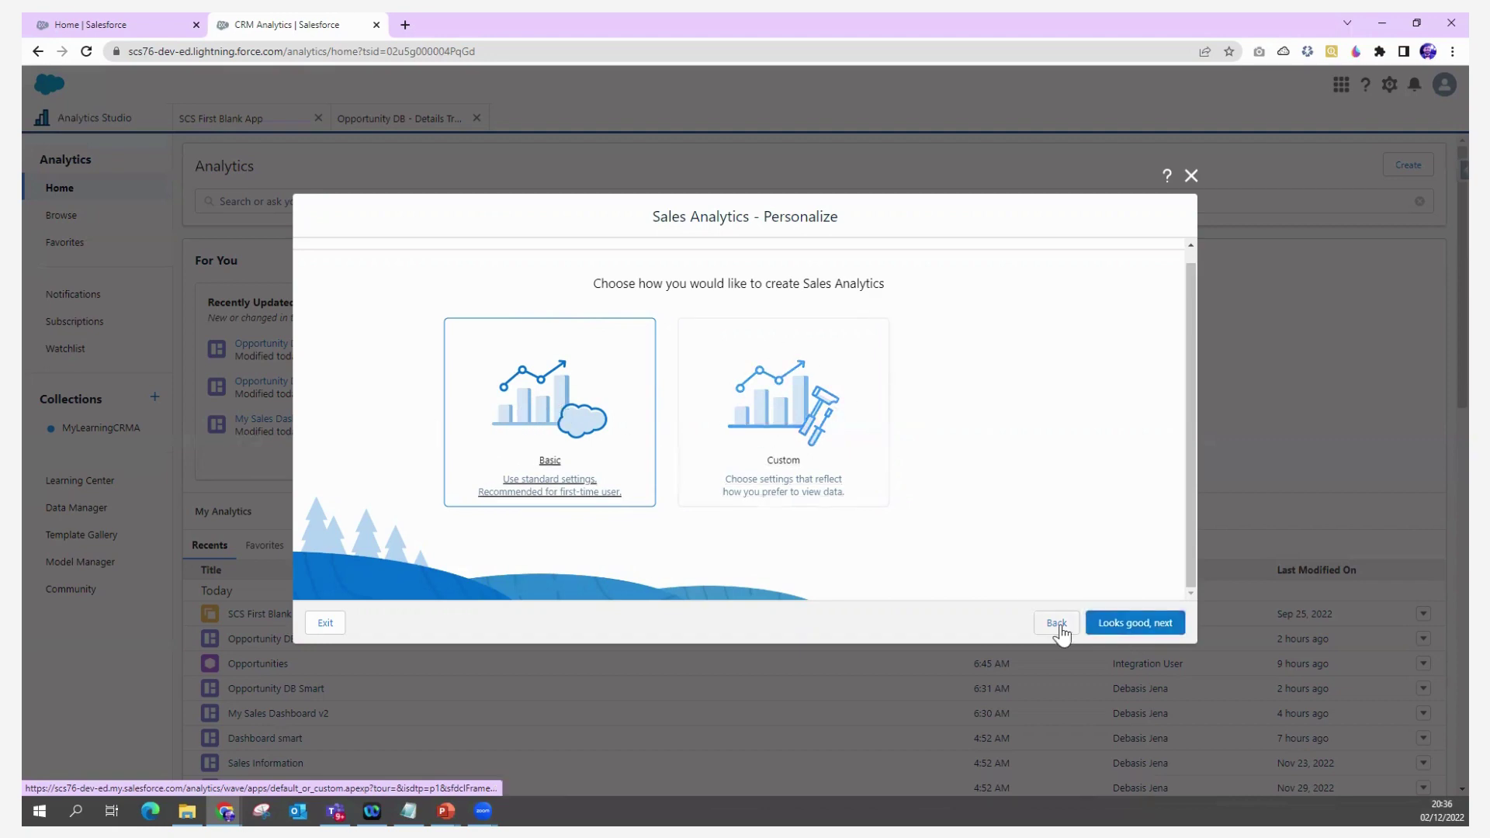
# Keep Basic setup, name the app 'Sales Analytics' and create it
pyautogui.click(1147, 625)
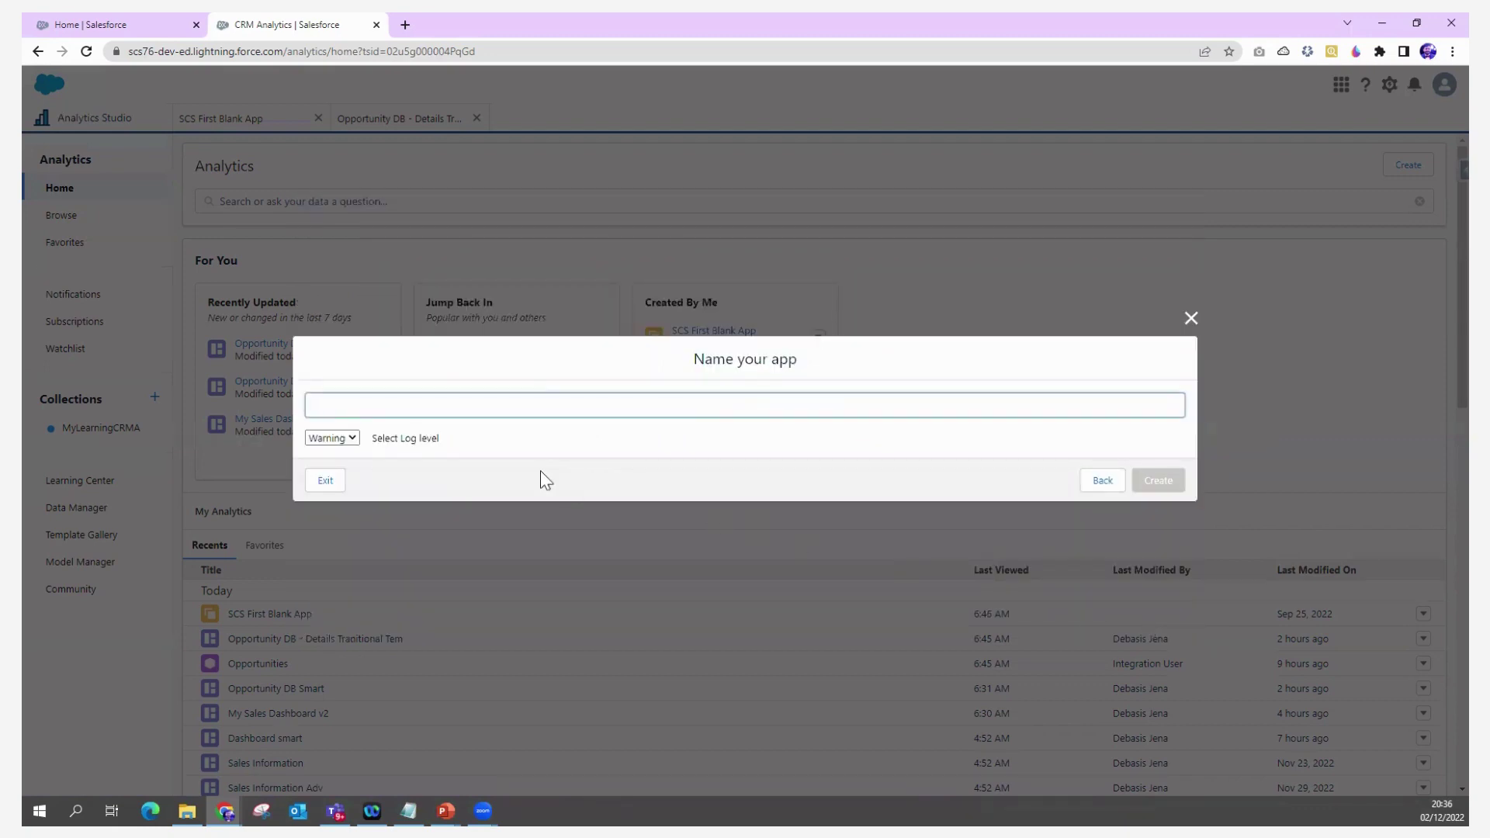
pyautogui.write('Sales Analytics')
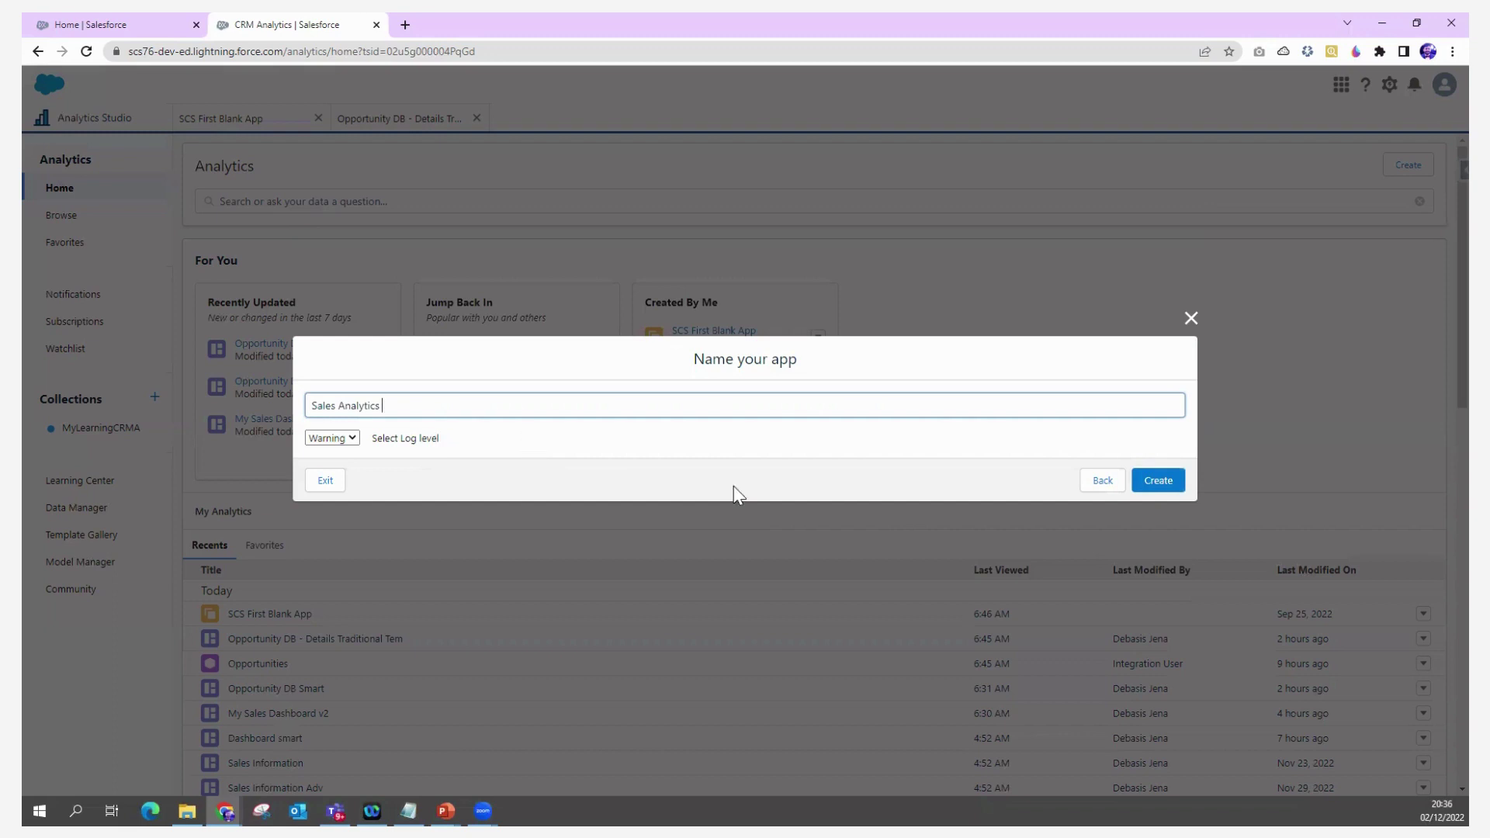
pyautogui.click(1161, 481)
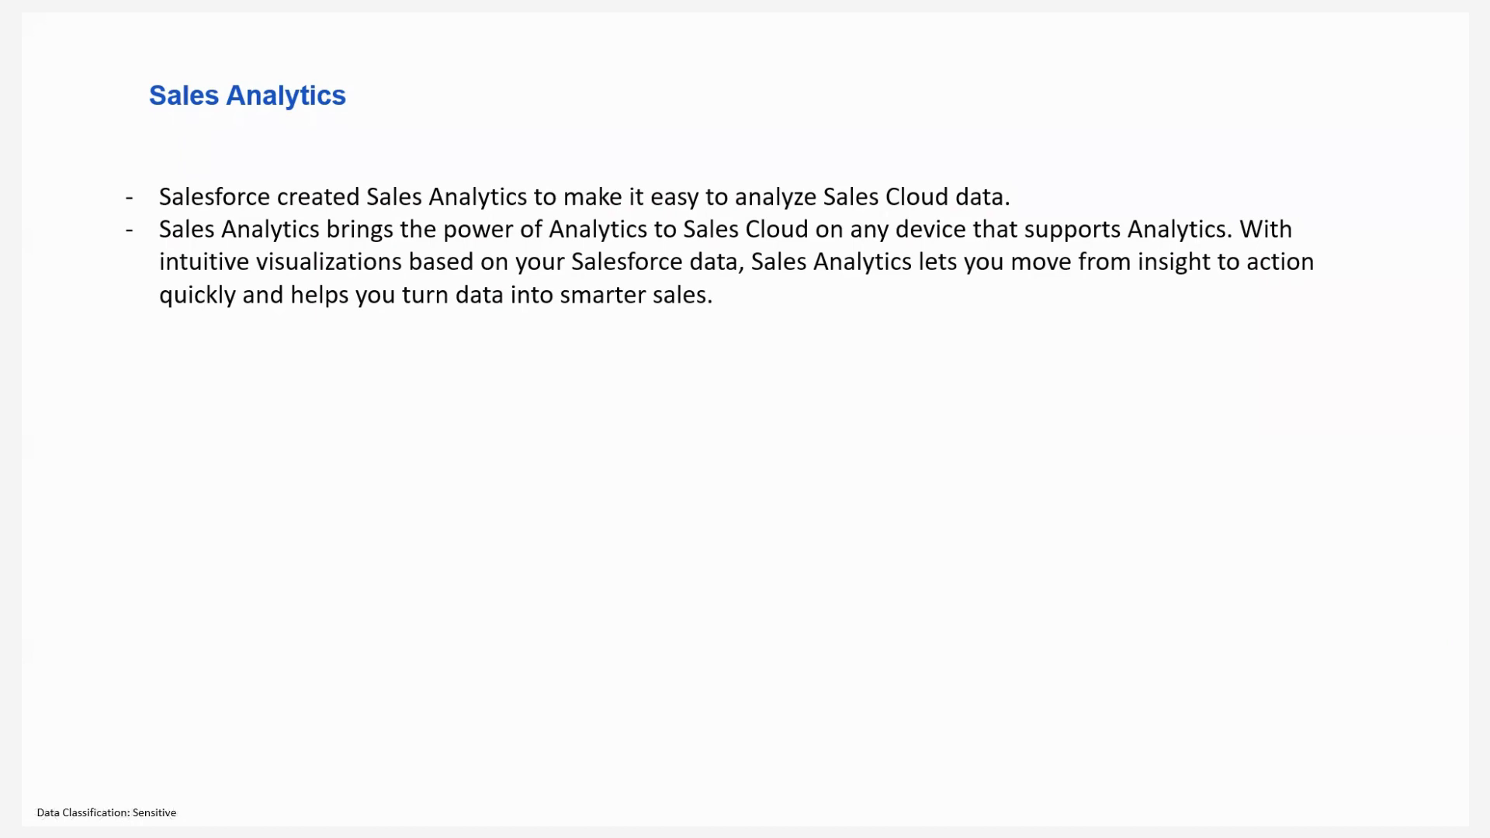
# Switch from the slide show back to the browser's app creation status page
pyautogui.hotkey('alt', 'Tab')
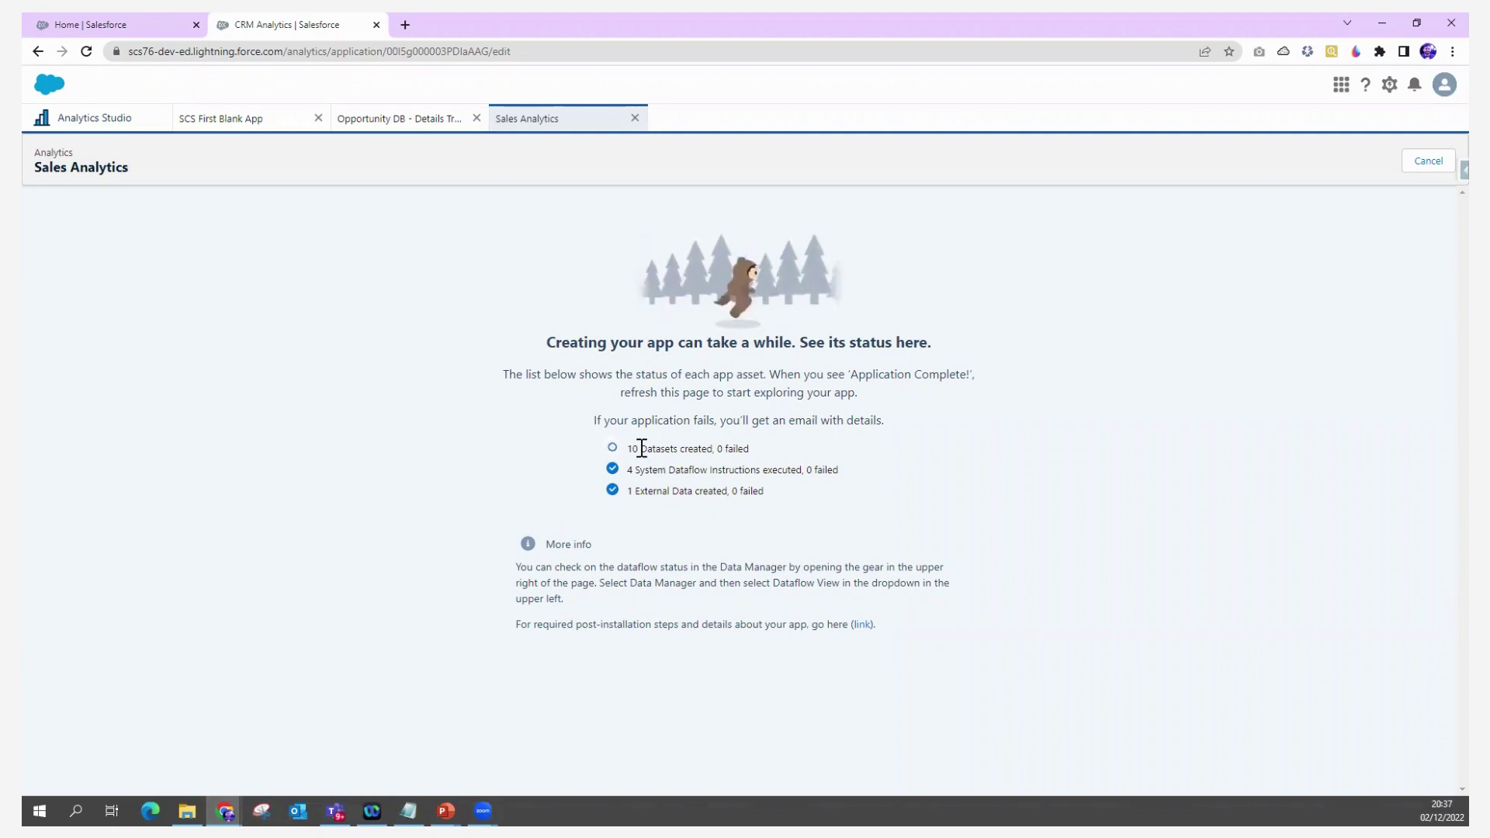
# Highlight the '10 Datasets' count, then go to the Analytics Studio home page
pyautogui.moveTo(628, 449); pyautogui.dragTo(702, 489)
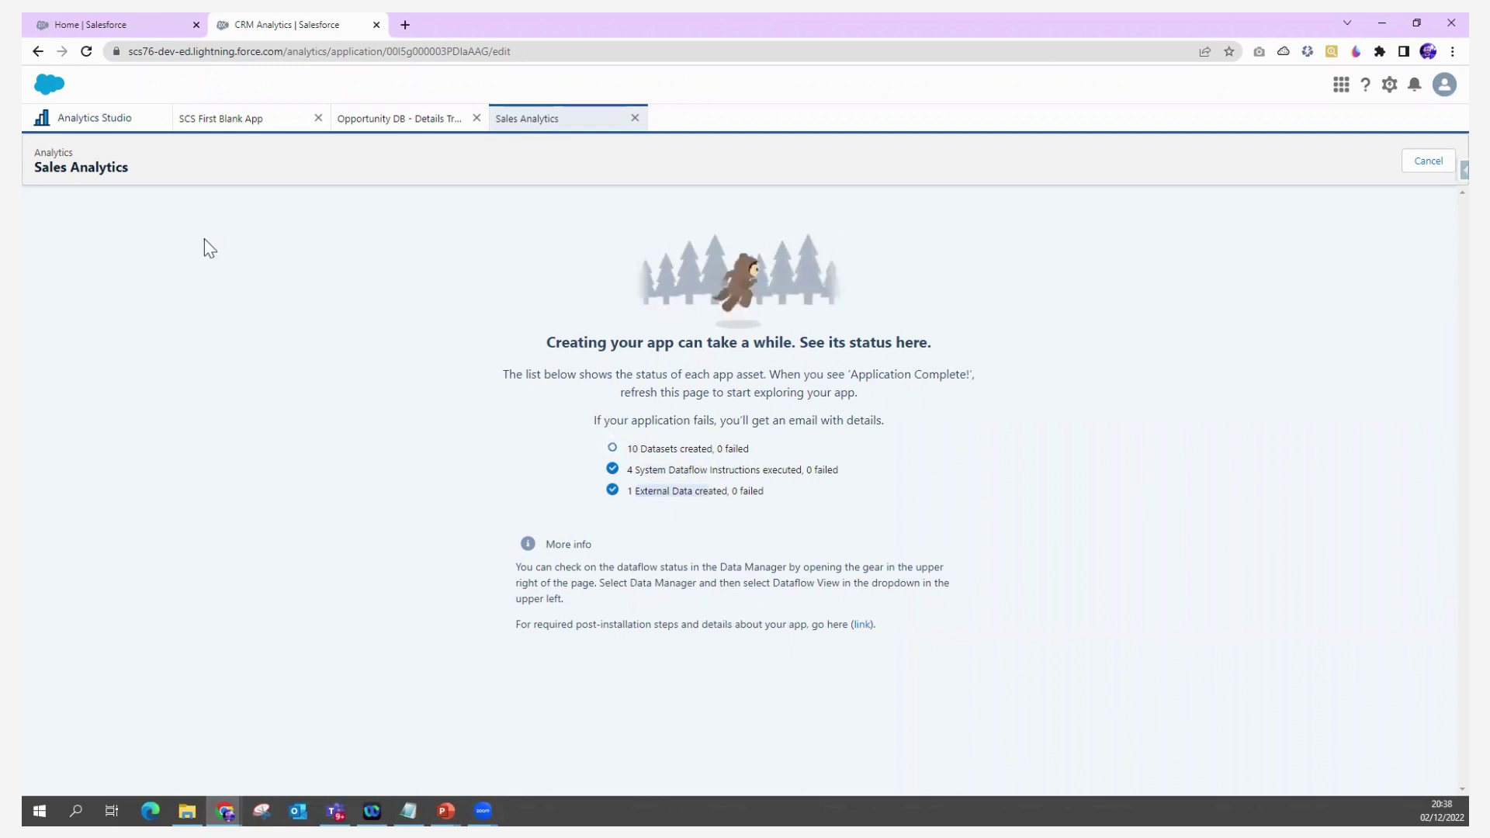
pyautogui.click(78, 125)
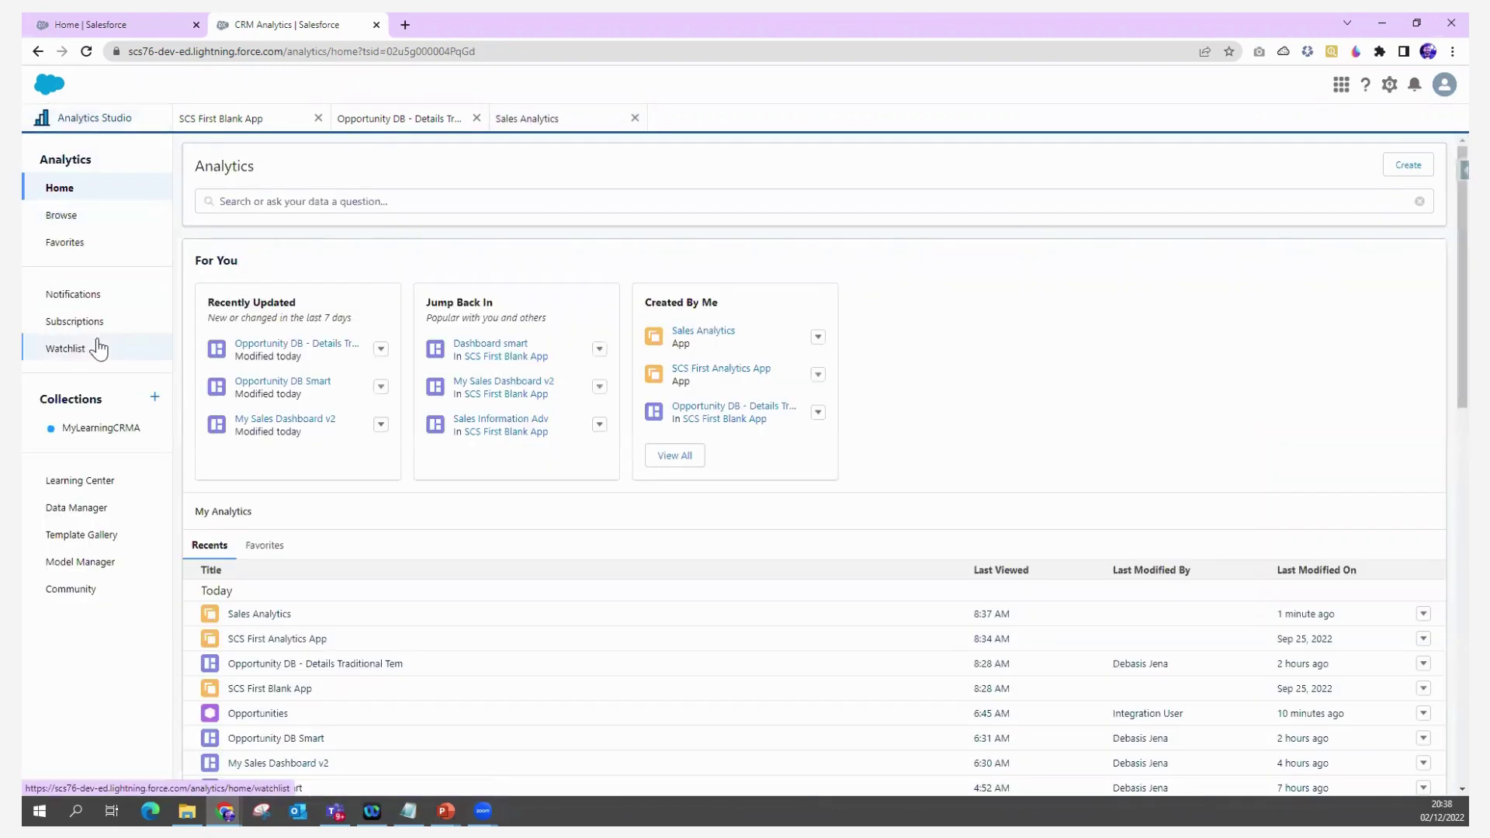
# Check Data Manager's Jobs Monitor in a new tab, then reopen the Sales Analytics creation status
pyautogui.click(82, 507)
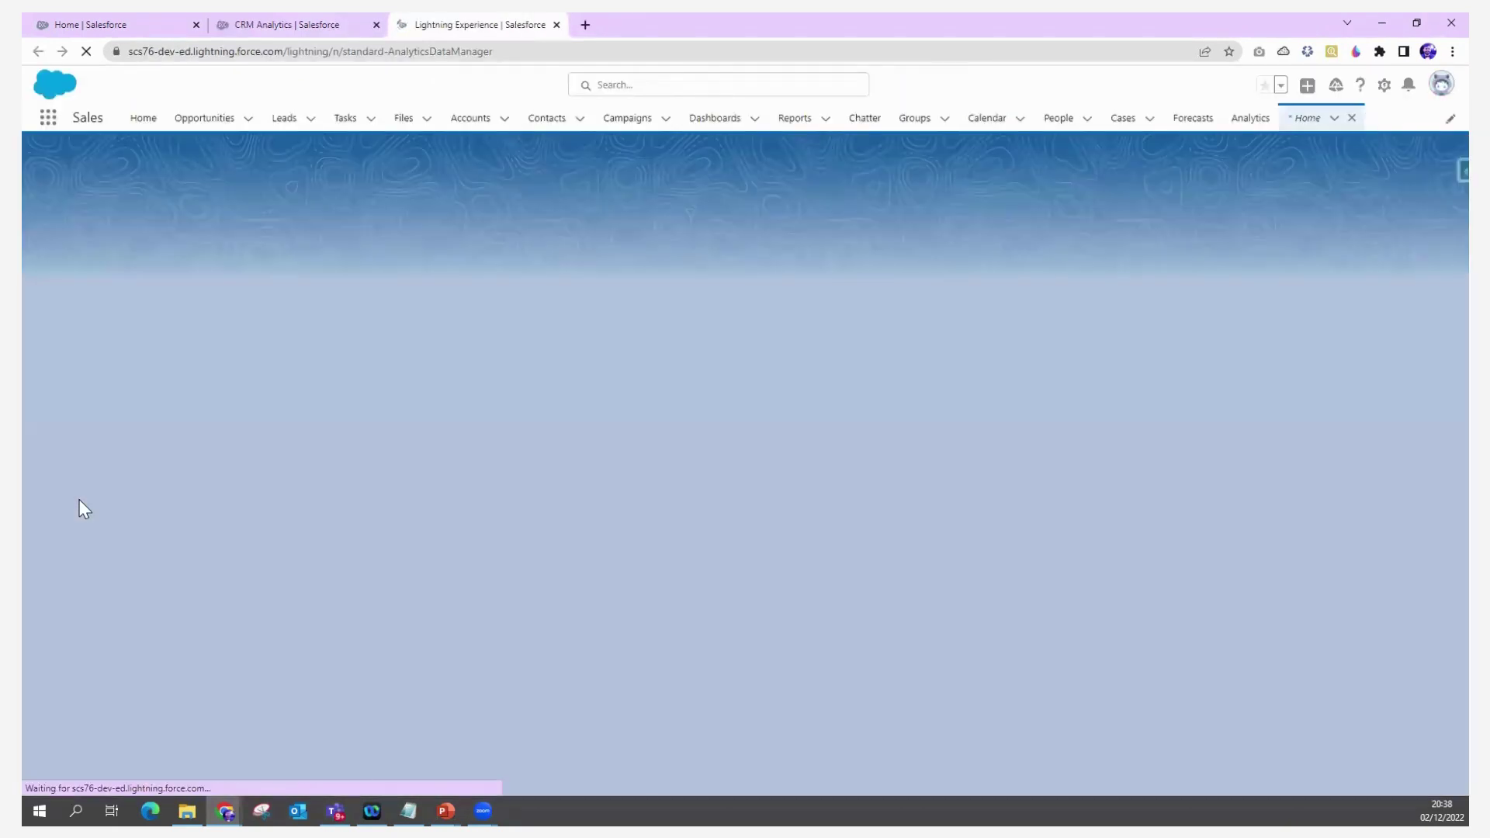
pyautogui.click(306, 25)
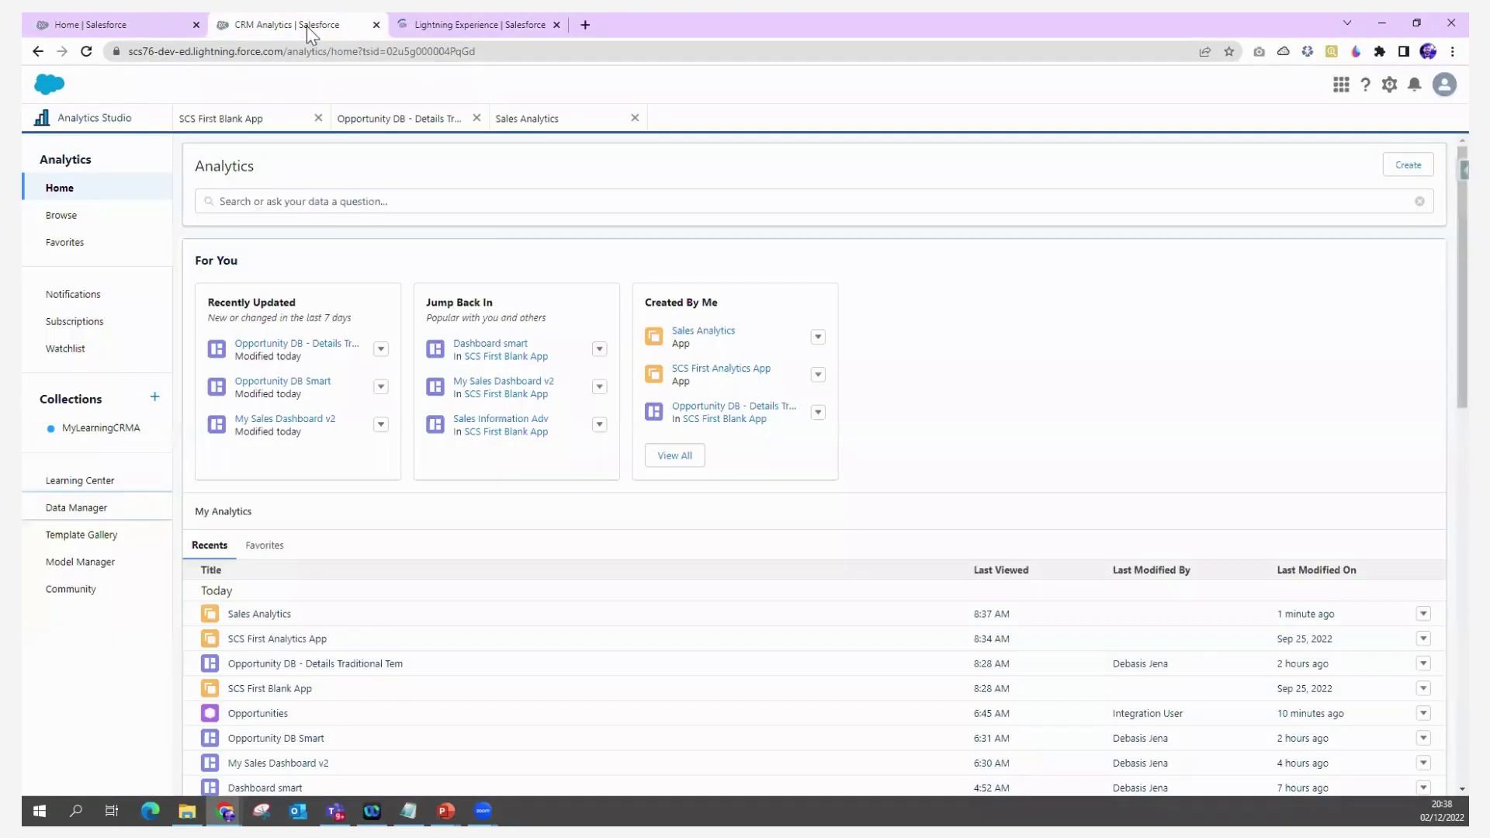
pyautogui.click(458, 24)
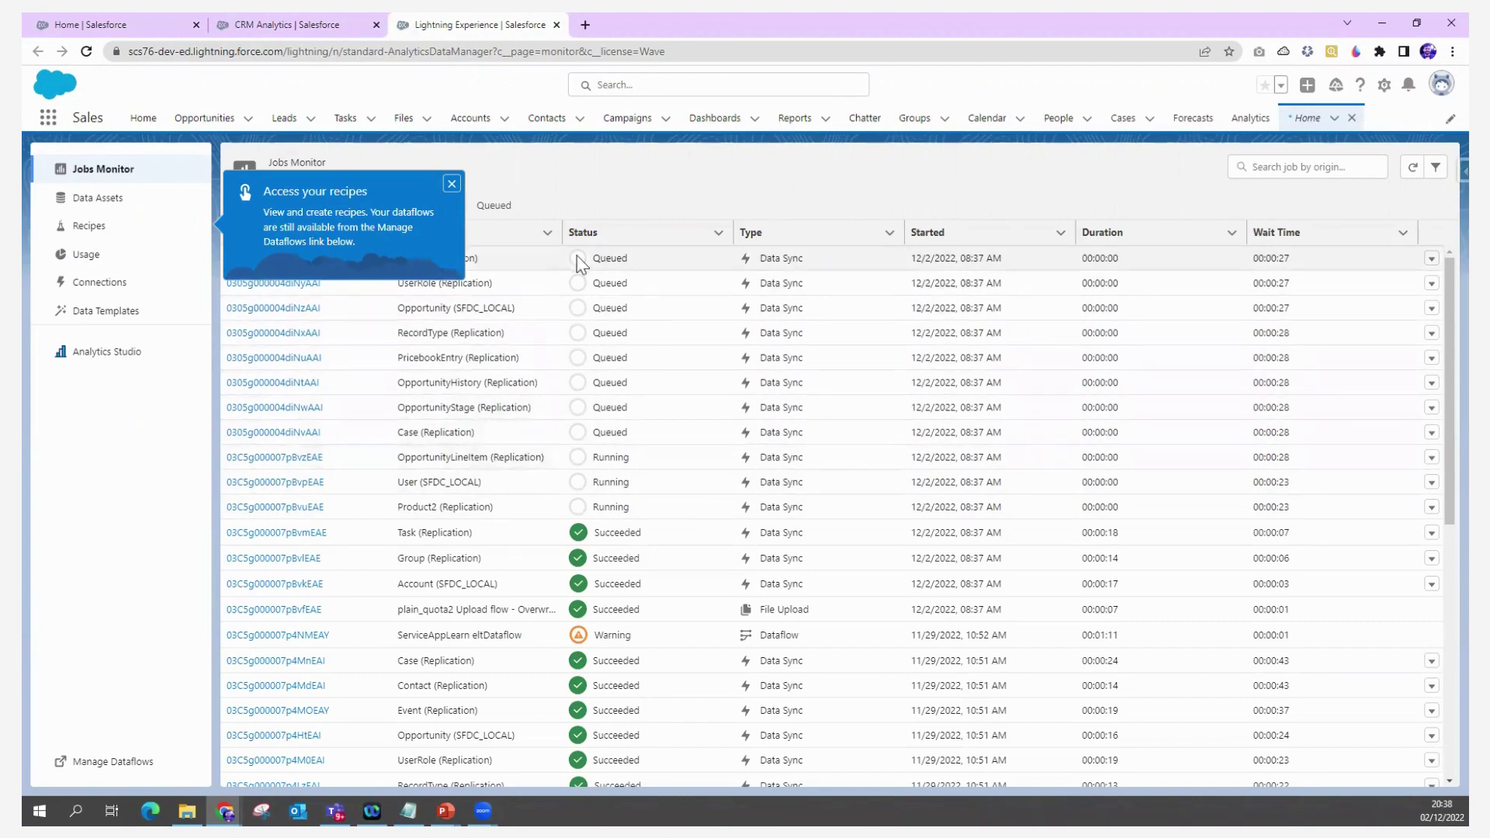
pyautogui.click(280, 24)
pyautogui.click(139, 21)
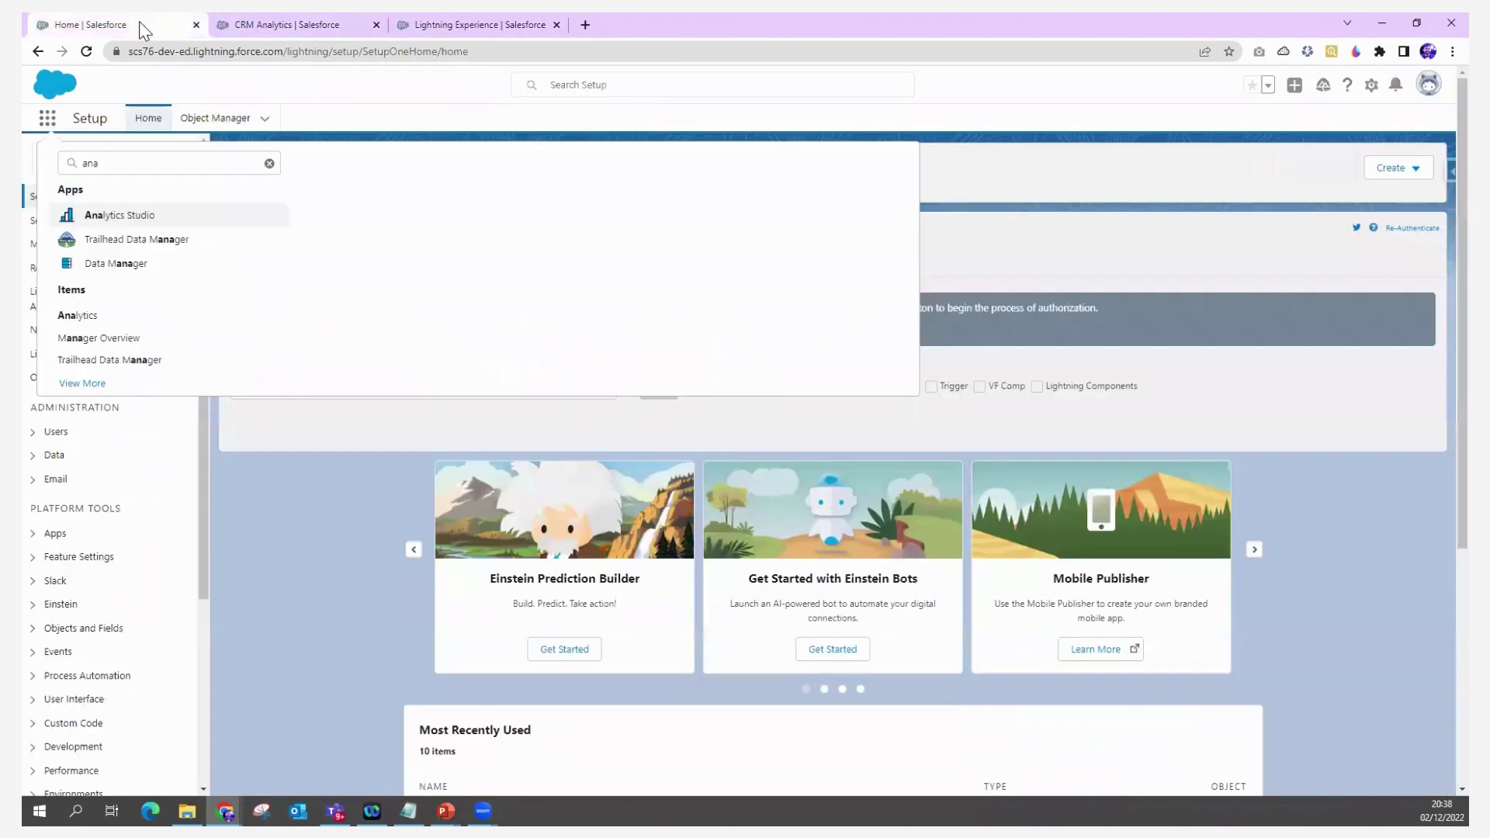
pyautogui.click(299, 22)
pyautogui.click(534, 123)
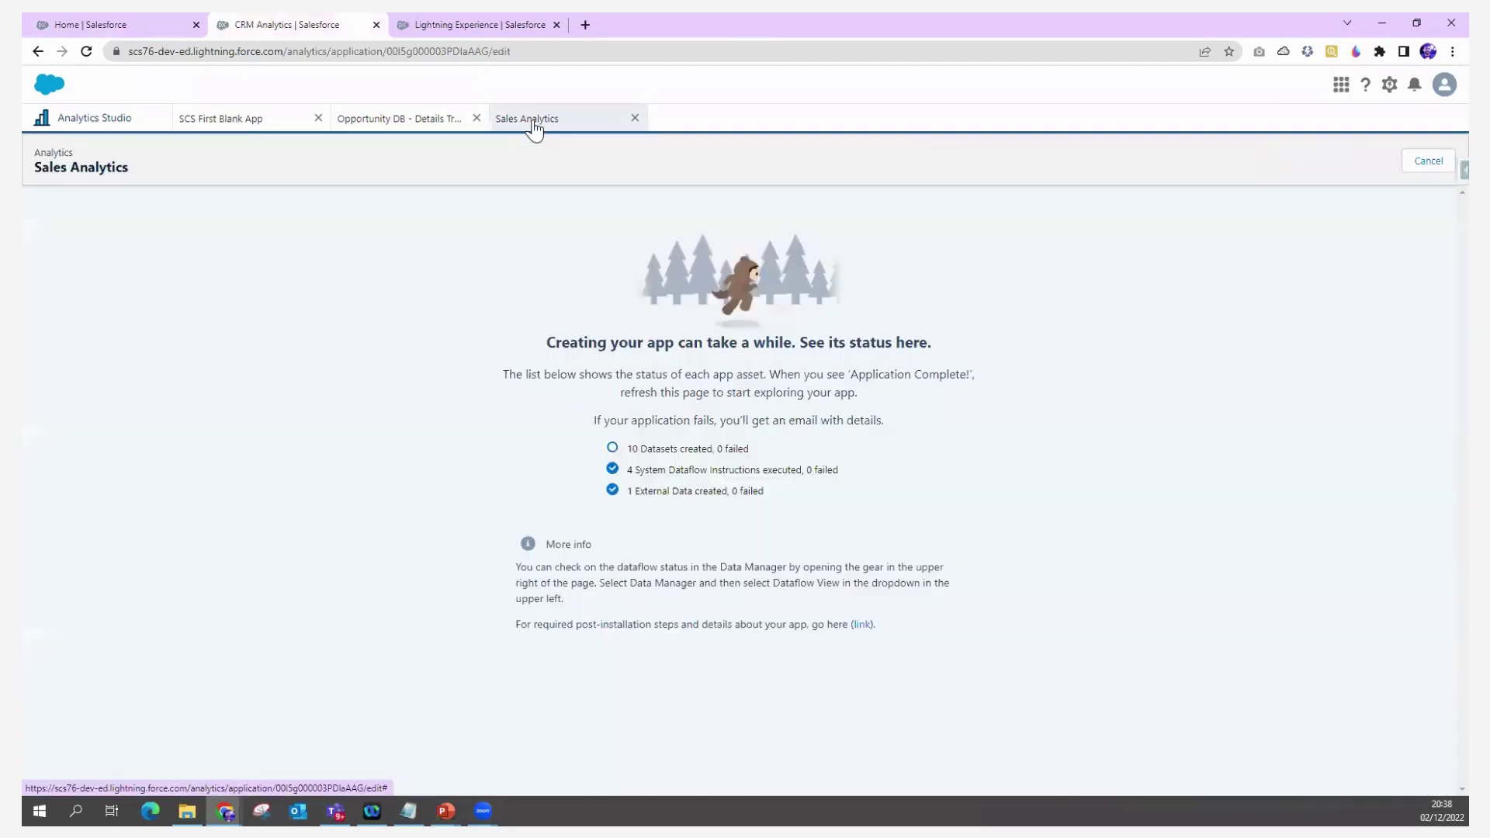